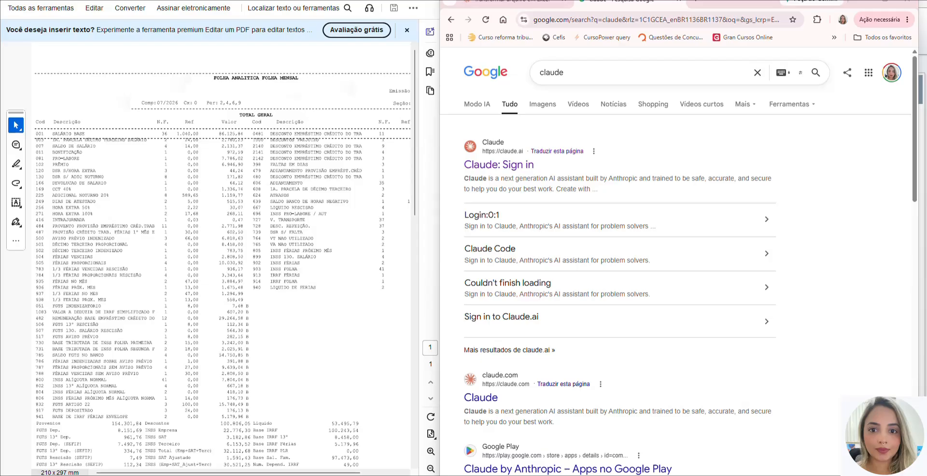
Step: Compare the payroll PDF with the spreadsheet converted in the Claude chat, and review the Provento and Desconto rows in Excel's Rubricas sheet
{"action": "left_click", "coordinate": [511, 2]}
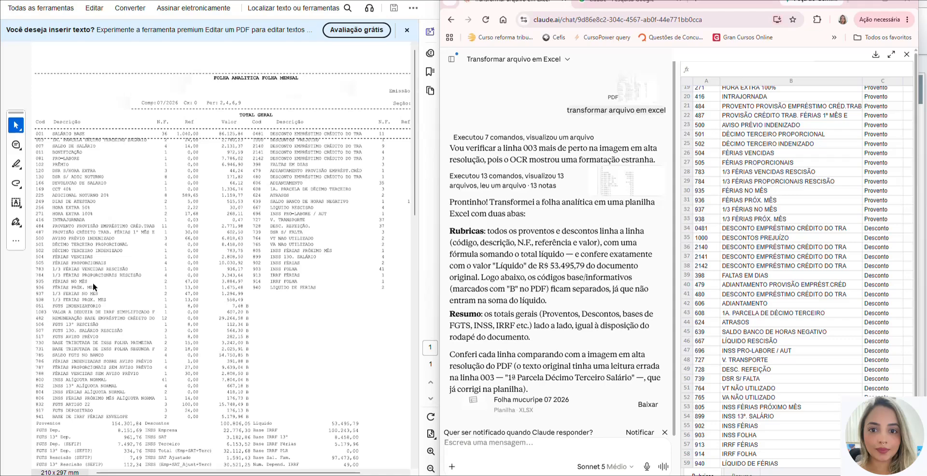
{"action": "left_click", "coordinate": [140, 230]}
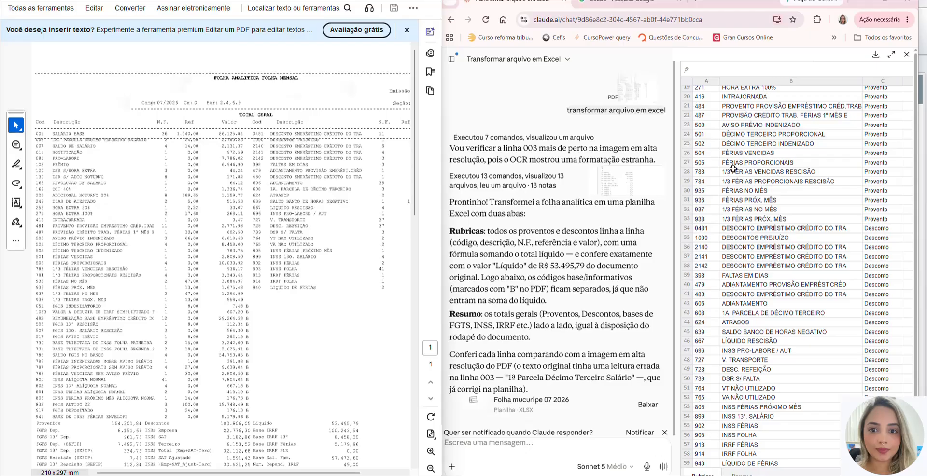
{"action": "left_click_drag", "start_coordinate": [730, 144], "coordinate": [868, 363]}
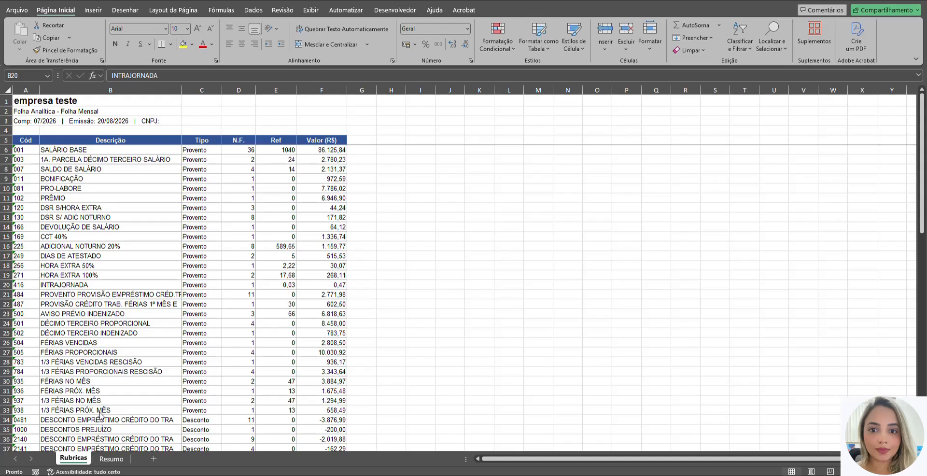
{"action": "scroll", "coordinate": [101, 415], "scroll_direction": "down", "scroll_amount": 5}
{"action": "scroll", "coordinate": [100, 415], "scroll_direction": "up", "scroll_amount": 5}
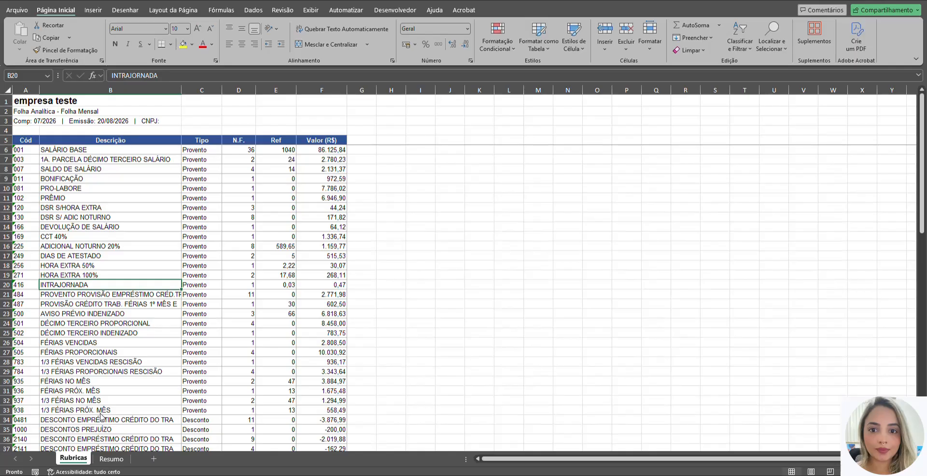
{"action": "scroll", "coordinate": [240, 398], "scroll_direction": "down", "scroll_amount": 5}
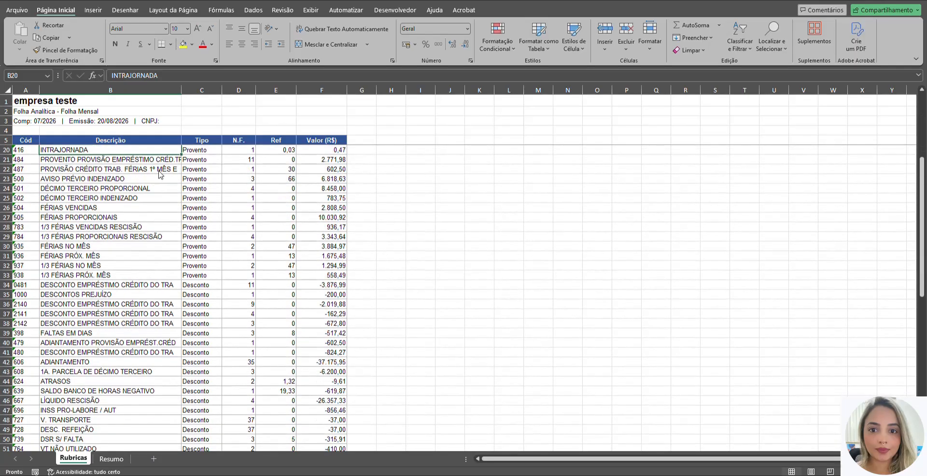
{"action": "left_click_drag", "start_coordinate": [198, 144], "coordinate": [197, 398]}
{"action": "scroll", "coordinate": [196, 398], "scroll_direction": "down", "scroll_amount": 5}
Step: Insert four blank rows between the last Provento row and the first Desconto row, starting at row 34
{"action": "left_click", "coordinate": [201, 296]}
{"action": "key", "text": "Up"}
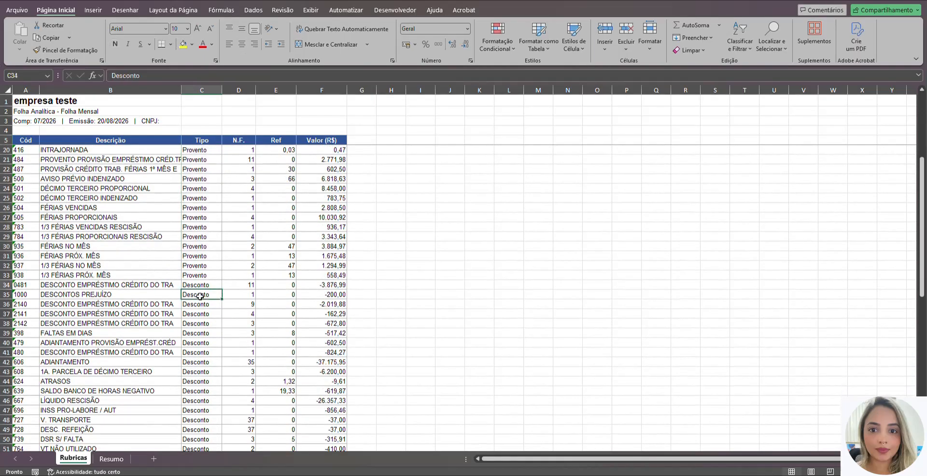
{"action": "key", "text": "shift+space"}
{"action": "key", "text": "ctrl+plus"}
{"action": "key", "text": "ctrl+plus"}
{"action": "key", "text": "ctrl+plus"}
{"action": "key", "text": "ctrl+plus"}
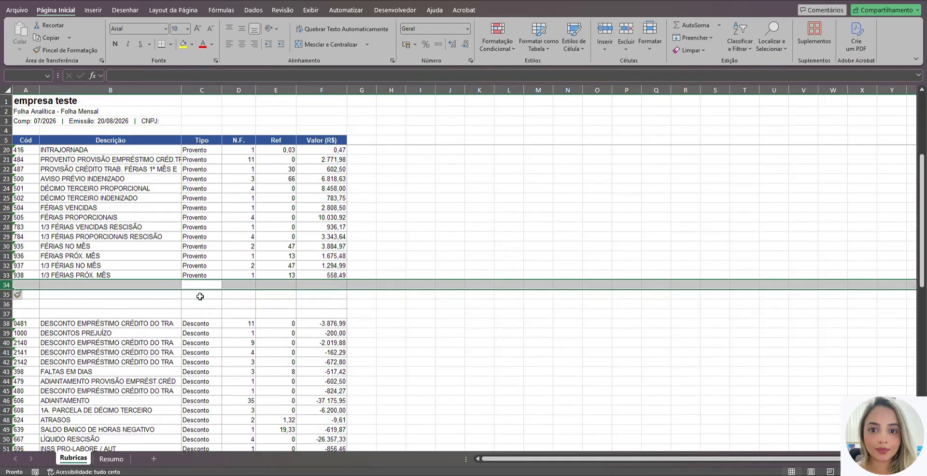
{"action": "key", "text": "shift+Down"}
{"action": "key", "text": "shift+Down"}
{"action": "key", "text": "shift+Down"}
Step: Total the Provento values in F34 with the formula =SOMA(F5:F33)
{"action": "key", "text": "Right"}
{"action": "key", "text": "Right"}
{"action": "key", "text": "Right"}
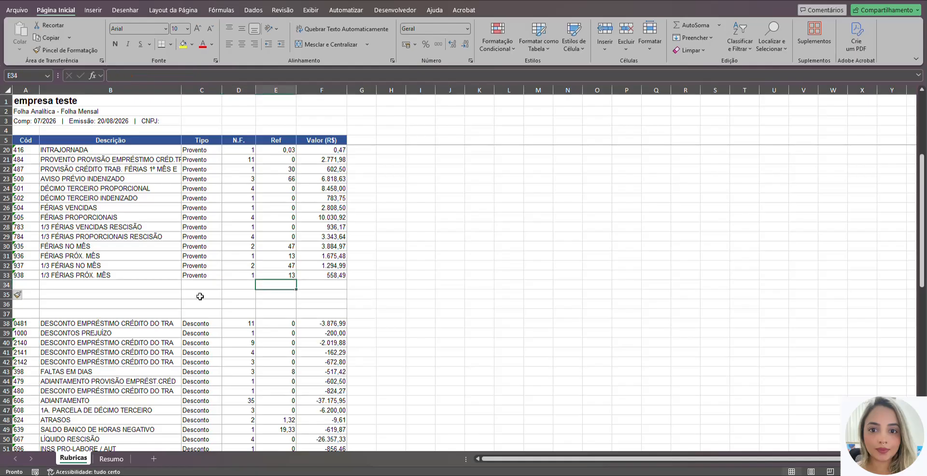
{"action": "type", "text": "=som"}
{"action": "key", "text": "Tab"}
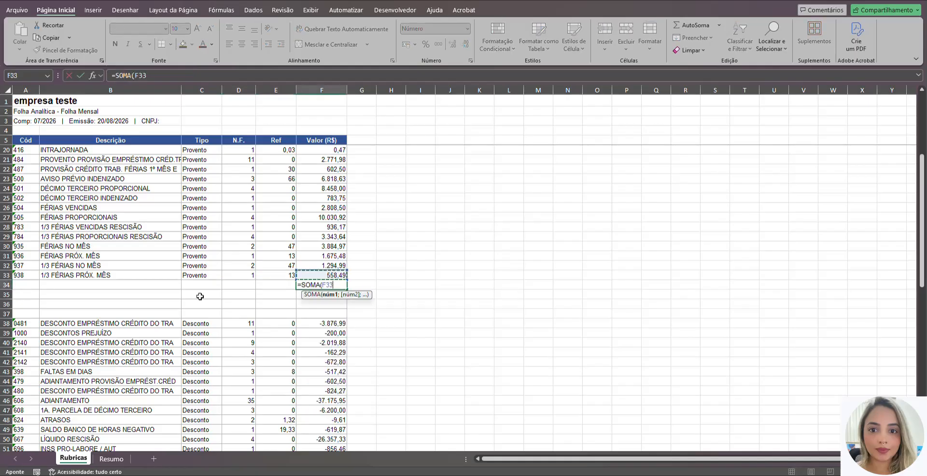
{"action": "key", "text": "ctrl+shift+Up"}
{"action": "key", "text": "Return"}
{"action": "key", "text": "Up"}
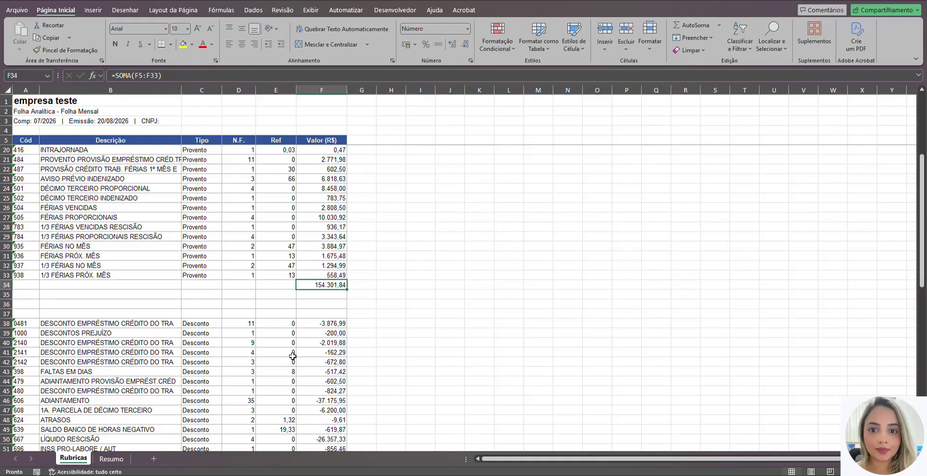
Step: Insert four blank rows above TOTAL LÍQUIDO and total the Desconto values in F64 with =SOMA(F38:F63)
{"action": "left_click", "coordinate": [331, 323]}
{"action": "key", "text": "ctrl+Down"}
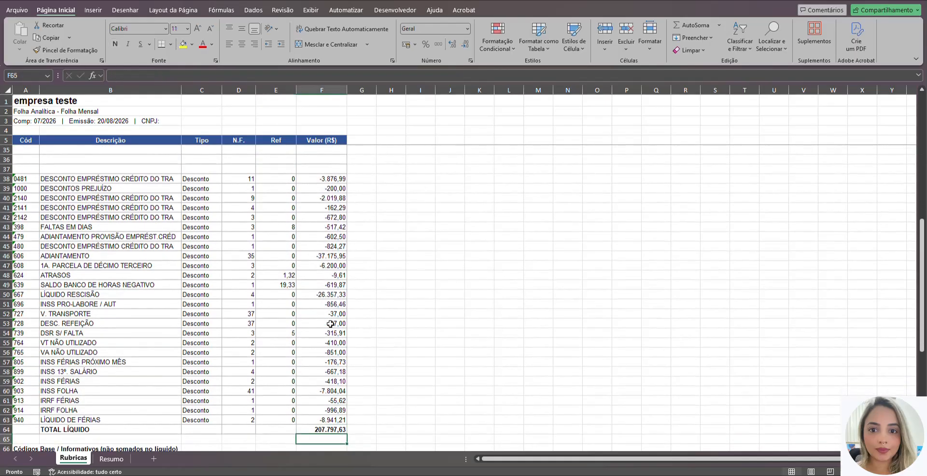
{"action": "key", "text": "shift+space"}
{"action": "key", "text": "ctrl+shift+plus"}
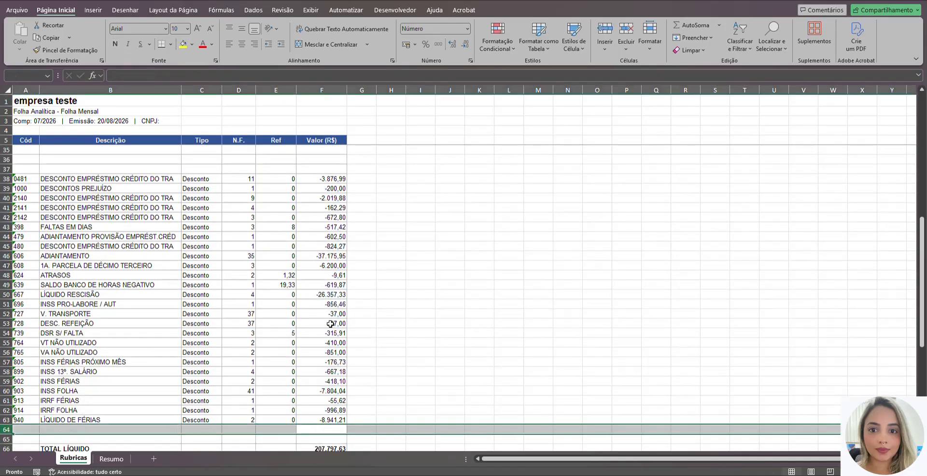
{"action": "key", "text": "alt+equal"}
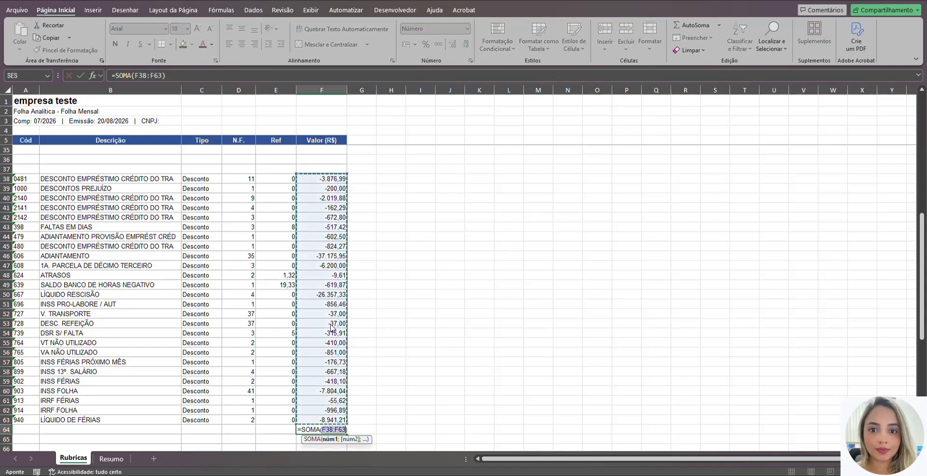
{"action": "key", "text": "alt+equal"}
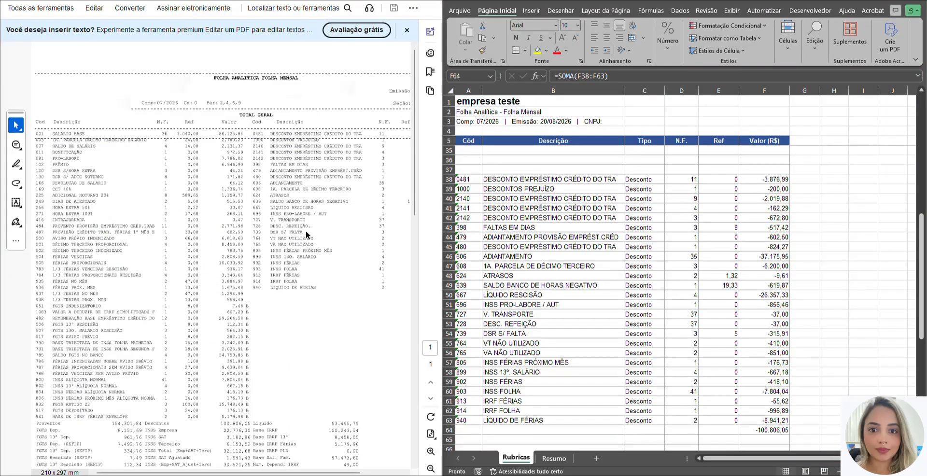
Step: Circle the Proventos total on the captured payroll PDF and fill the matching sum in F34 with yellow
{"action": "scroll", "coordinate": [221, 308], "scroll_direction": "down", "scroll_amount": 5}
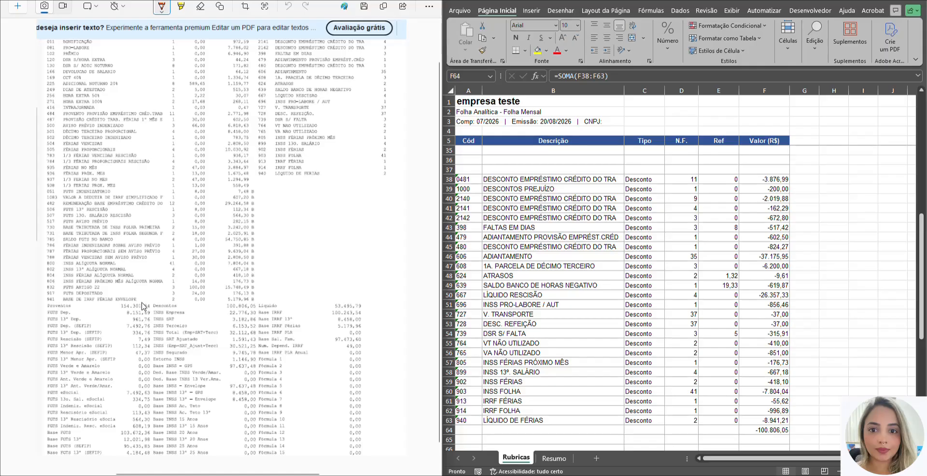
{"action": "mouse_move", "coordinate": [159, 302]}
{"action": "left_mouse_down"}
{"action": "mouse_move", "coordinate": [43, 311]}
{"action": "mouse_move", "coordinate": [152, 314]}
{"action": "mouse_move", "coordinate": [156, 303]}
{"action": "left_mouse_up"}
{"action": "scroll", "coordinate": [574, 354], "scroll_direction": "up", "scroll_amount": 9}
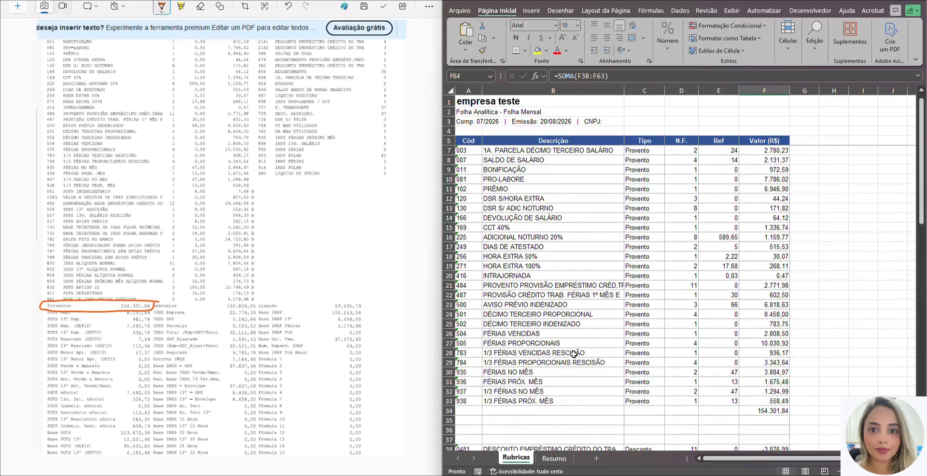
{"action": "scroll", "coordinate": [666, 354], "scroll_direction": "down", "scroll_amount": 5}
{"action": "left_click", "coordinate": [764, 266]}
{"action": "left_click", "coordinate": [764, 275]}
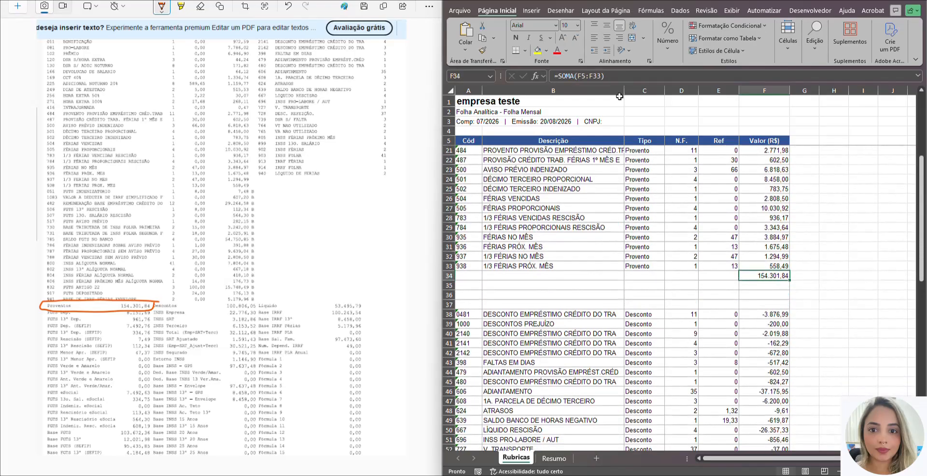
{"action": "left_click", "coordinate": [537, 50]}
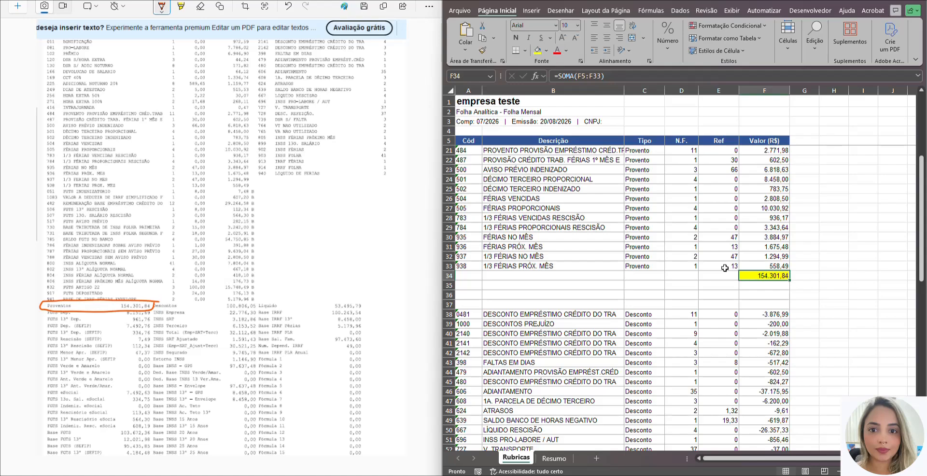
Step: Circle the Descontos total on the captured payroll PDF and fill the matching sum in F64 with yellow
{"action": "scroll", "coordinate": [725, 268], "scroll_direction": "up", "scroll_amount": 5}
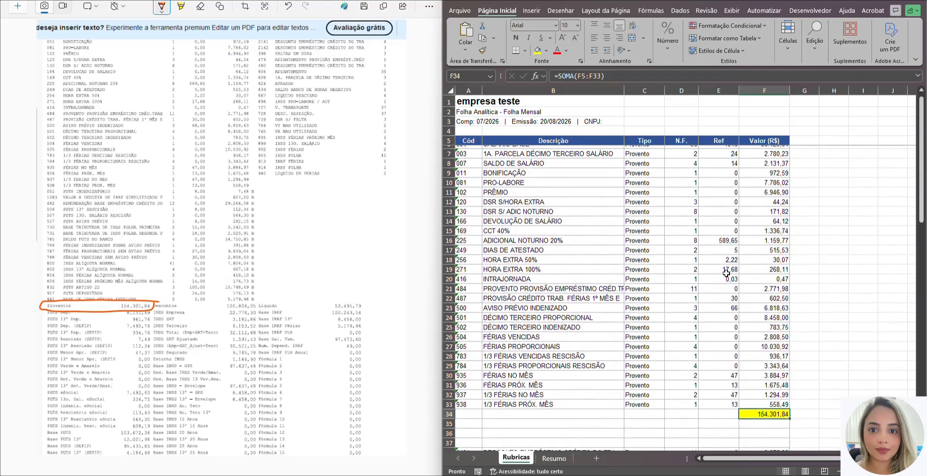
{"action": "left_click", "coordinate": [201, 174]}
{"action": "scroll", "coordinate": [201, 173], "scroll_direction": "up", "scroll_amount": 2}
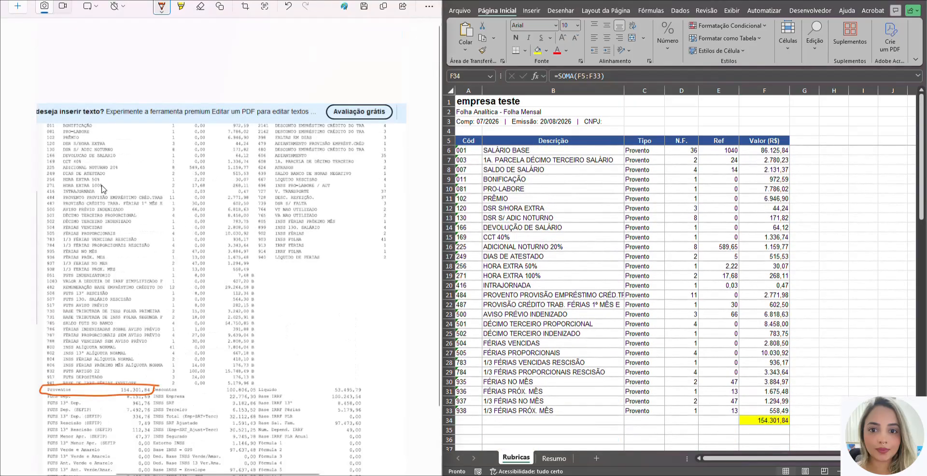
{"action": "left_click", "coordinate": [442, 160]}
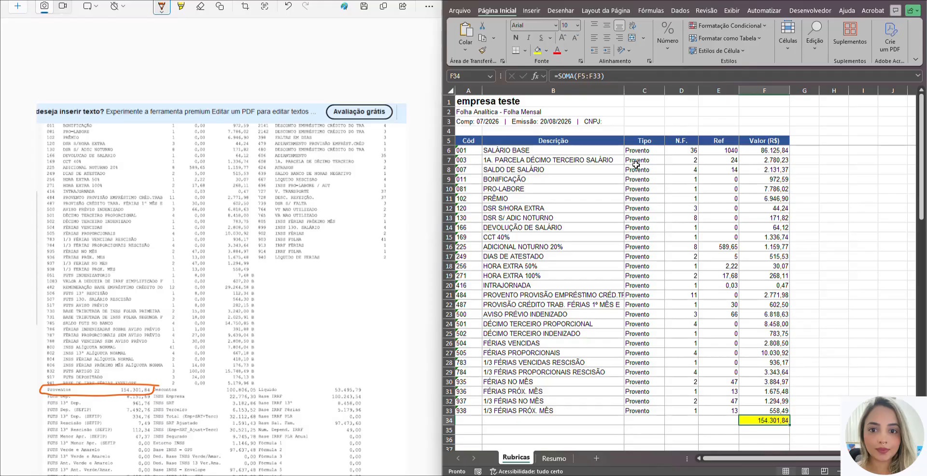
{"action": "scroll", "coordinate": [255, 205], "scroll_direction": "down", "scroll_amount": 3}
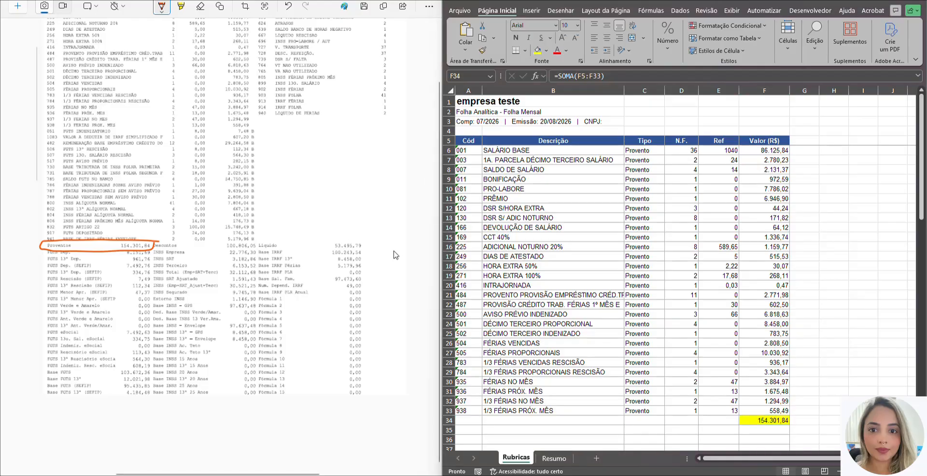
{"action": "mouse_move", "coordinate": [230, 239]}
{"action": "left_mouse_down"}
{"action": "mouse_move", "coordinate": [262, 239]}
{"action": "mouse_move", "coordinate": [154, 239]}
{"action": "mouse_move", "coordinate": [155, 252]}
{"action": "mouse_move", "coordinate": [273, 252]}
{"action": "mouse_move", "coordinate": [268, 244]}
{"action": "left_mouse_up"}
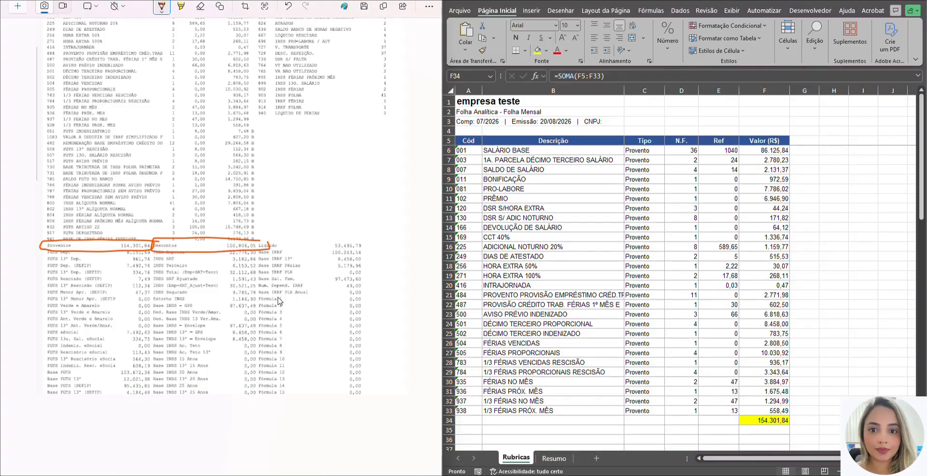
{"action": "scroll", "coordinate": [757, 245], "scroll_direction": "down", "scroll_amount": 19}
{"action": "scroll", "coordinate": [757, 246], "scroll_direction": "up", "scroll_amount": 5}
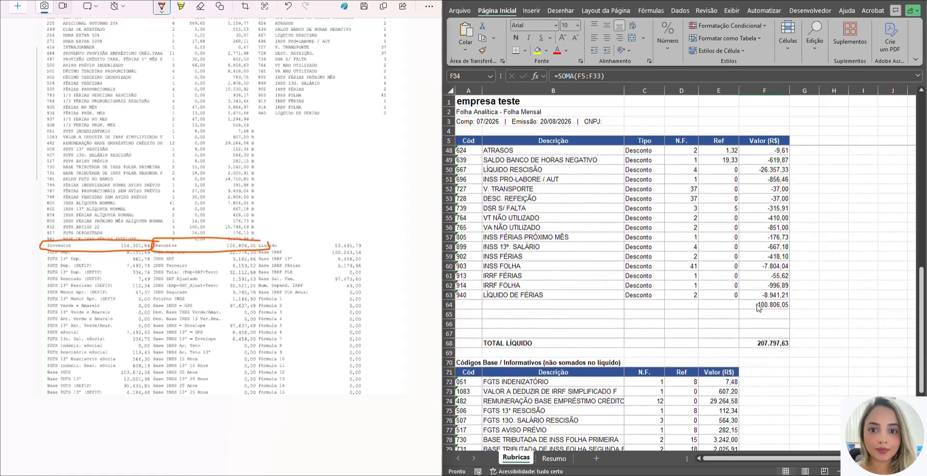
{"action": "left_click", "coordinate": [762, 304]}
{"action": "left_click", "coordinate": [537, 51]}
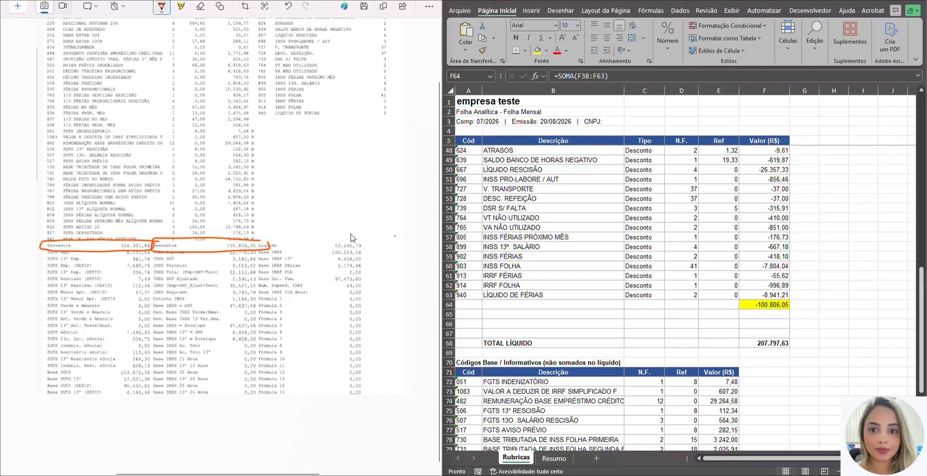
Step: Circle the Líquido total on the captured PDF and set the TOTAL LÍQUIDO formula in F68 to =F34+F64
{"action": "mouse_move", "coordinate": [394, 236]}
{"action": "left_mouse_down"}
{"action": "mouse_move", "coordinate": [254, 240]}
{"action": "mouse_move", "coordinate": [315, 250]}
{"action": "mouse_move", "coordinate": [374, 243]}
{"action": "left_mouse_up"}
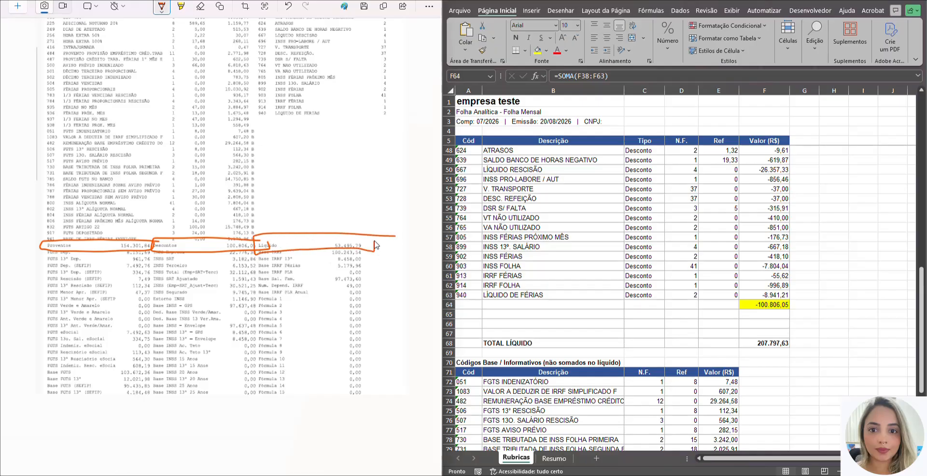
{"action": "left_click", "coordinate": [772, 343]}
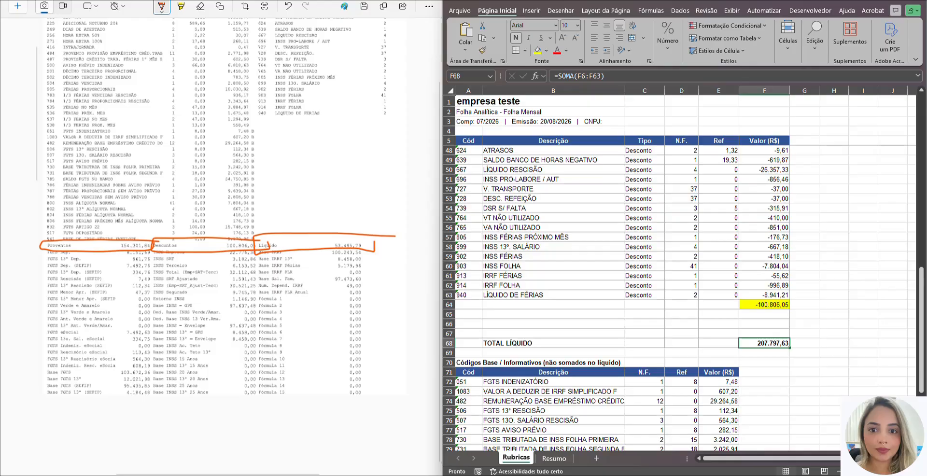
{"action": "type", "text": "="}
{"action": "scroll", "coordinate": [651, 313], "scroll_direction": "up", "scroll_amount": 14}
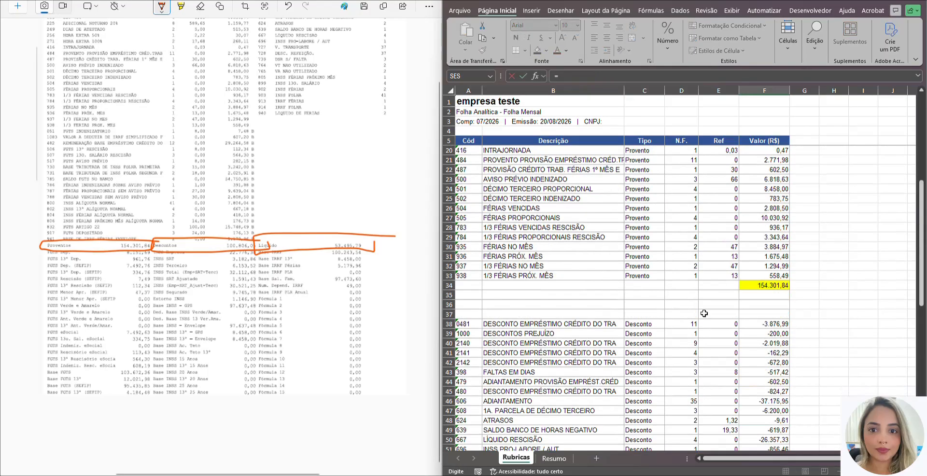
{"action": "left_click", "coordinate": [764, 420]}
{"action": "type", "text": "-"}
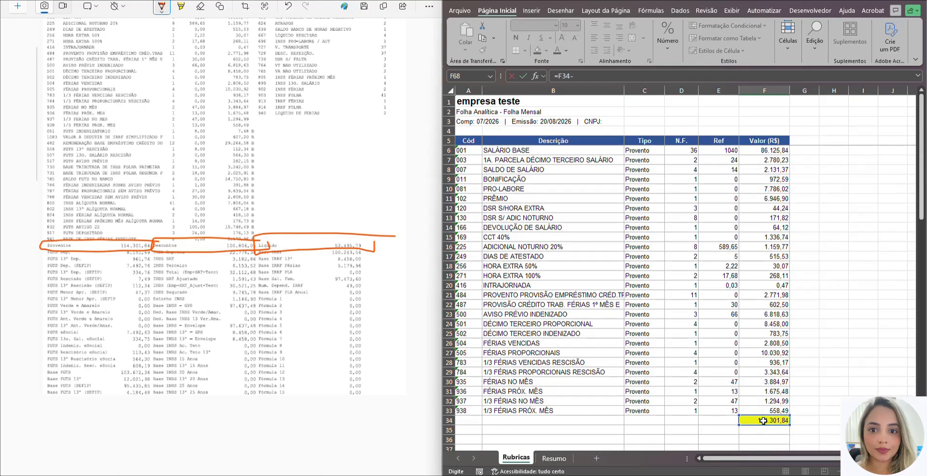
{"action": "scroll", "coordinate": [763, 421], "scroll_direction": "down", "scroll_amount": 9}
{"action": "type", "text": "+"}
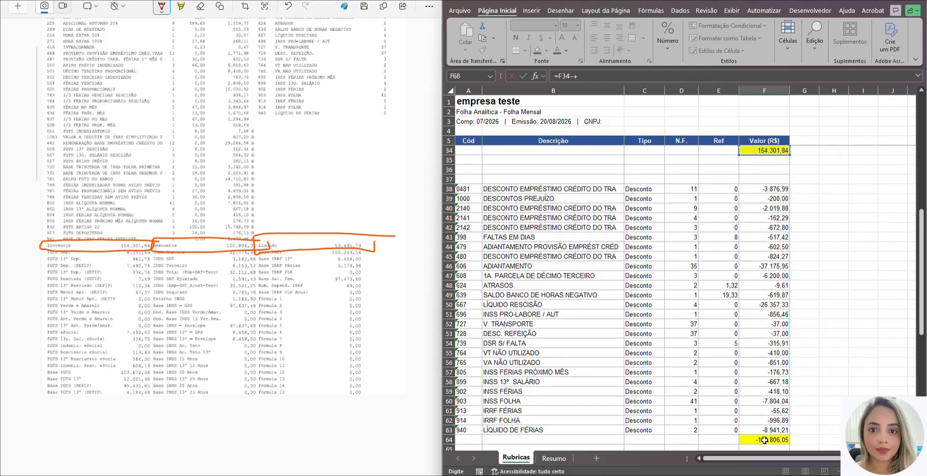
{"action": "key", "text": "BackSpace"}
{"action": "type", "text": "+"}
{"action": "left_click", "coordinate": [764, 440]}
{"action": "key", "text": "Return"}
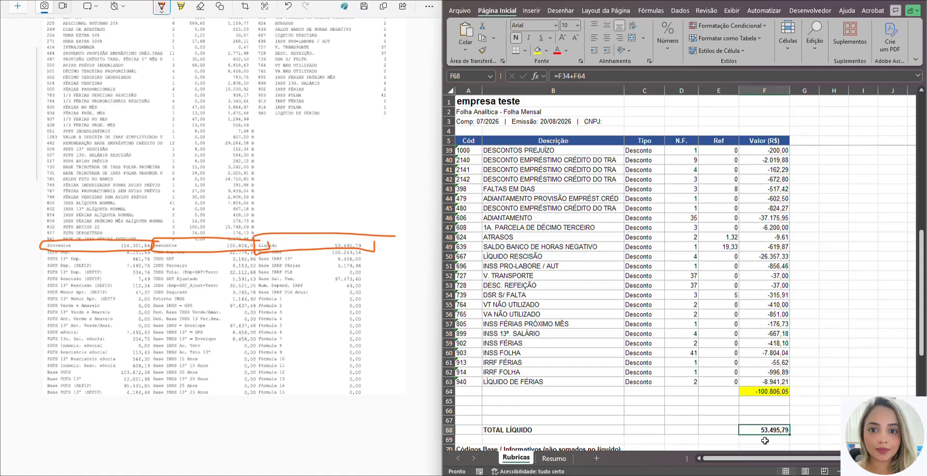
Step: Bracket the remaining footer totals on the captured PDF and delete the Códigos Base / Informativos block in rows 70 to 90
{"action": "scroll", "coordinate": [764, 434], "scroll_direction": "down", "scroll_amount": 5}
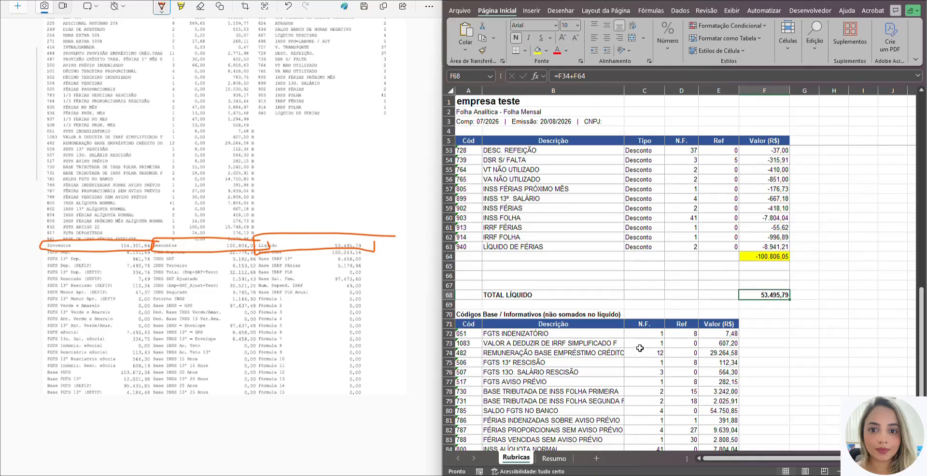
{"action": "mouse_move", "coordinate": [46, 254]}
{"action": "left_mouse_down"}
{"action": "mouse_move", "coordinate": [35, 255]}
{"action": "mouse_move", "coordinate": [25, 372]}
{"action": "mouse_move", "coordinate": [45, 423]}
{"action": "left_mouse_up"}
{"action": "left_click", "coordinate": [489, 301]}
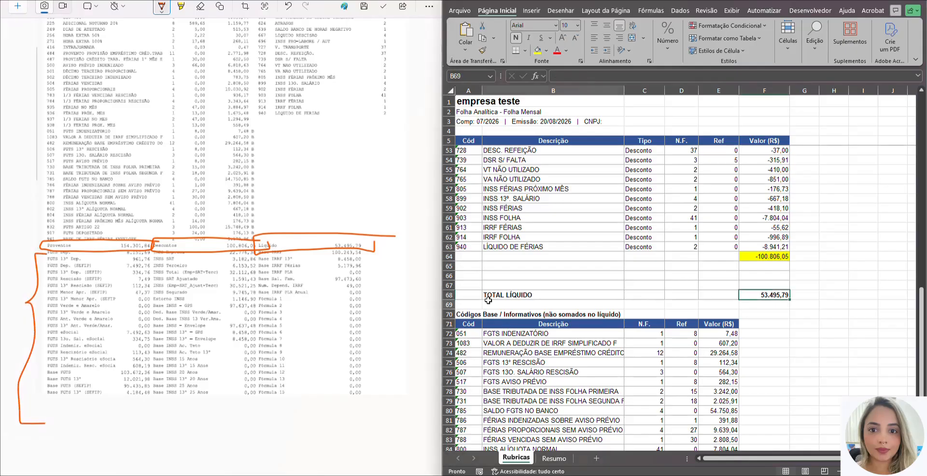
{"action": "key", "text": "Down"}
{"action": "key", "text": "shift+space"}
{"action": "key", "text": "ctrl+shift+Down"}
{"action": "key", "text": "ctrl+shift+Down"}
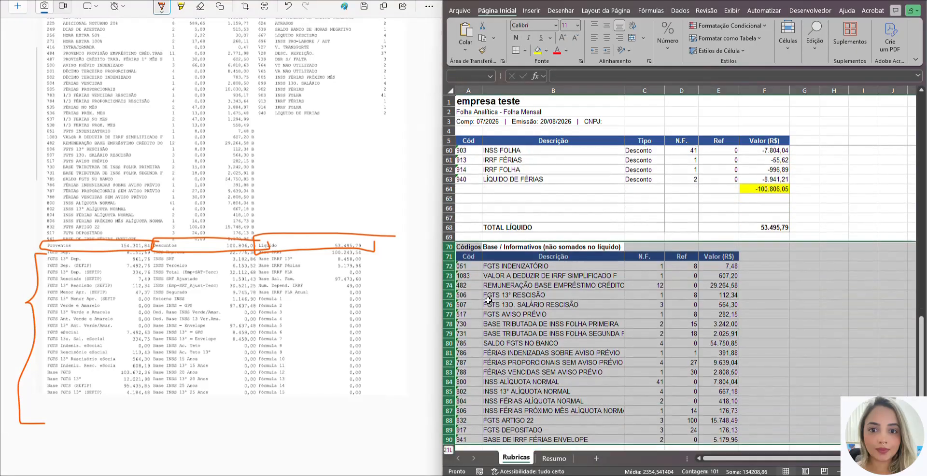
{"action": "key", "text": "Delete"}
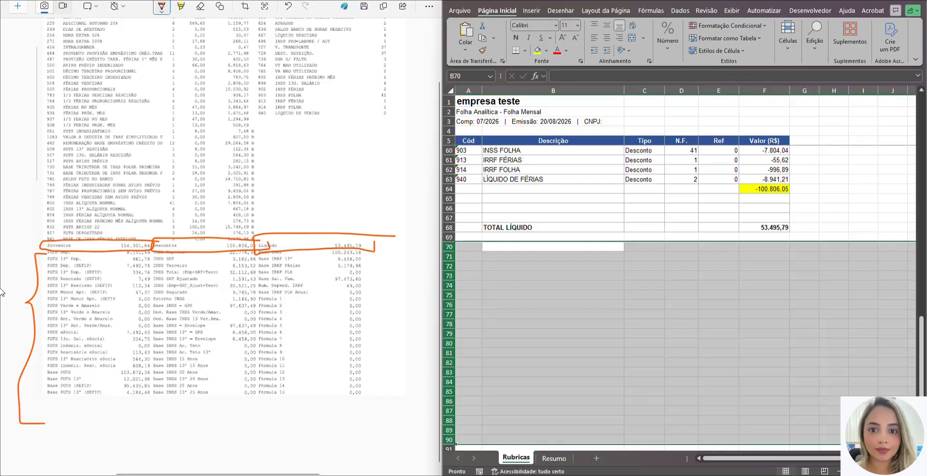
{"action": "left_click", "coordinate": [433, 270]}
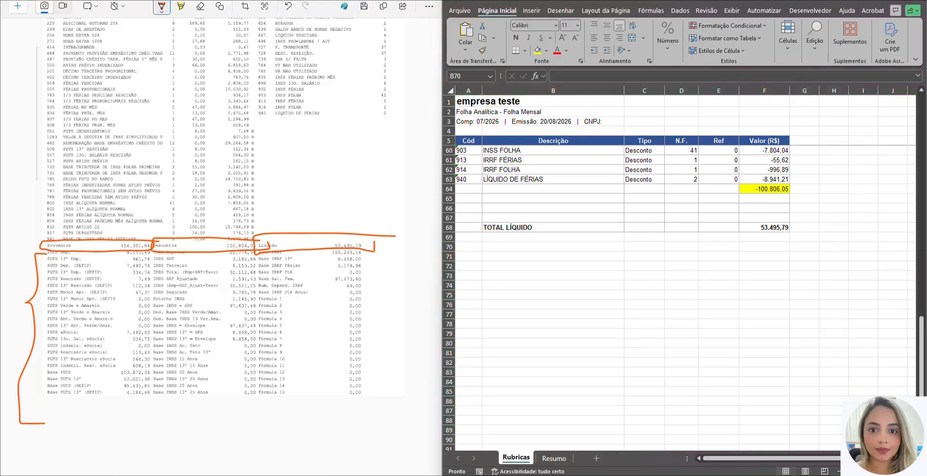
{"action": "left_click", "coordinate": [584, 273]}
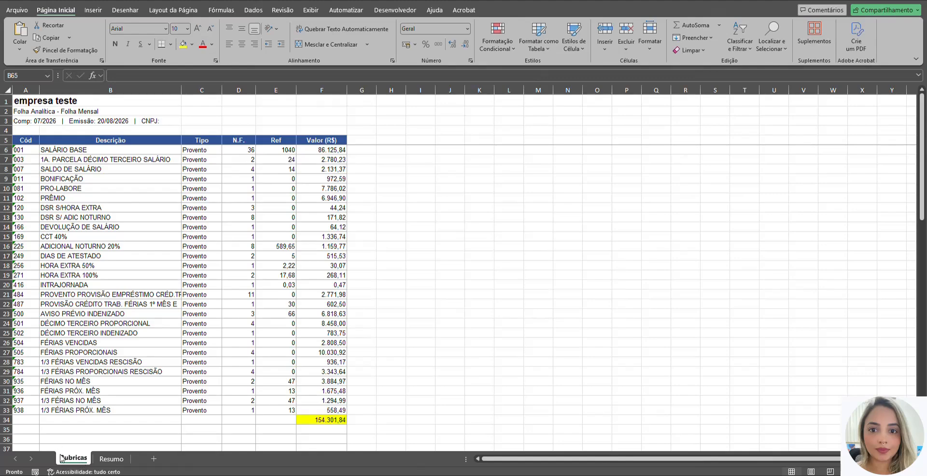
{"action": "scroll", "coordinate": [150, 335], "scroll_direction": "down", "scroll_amount": 5}
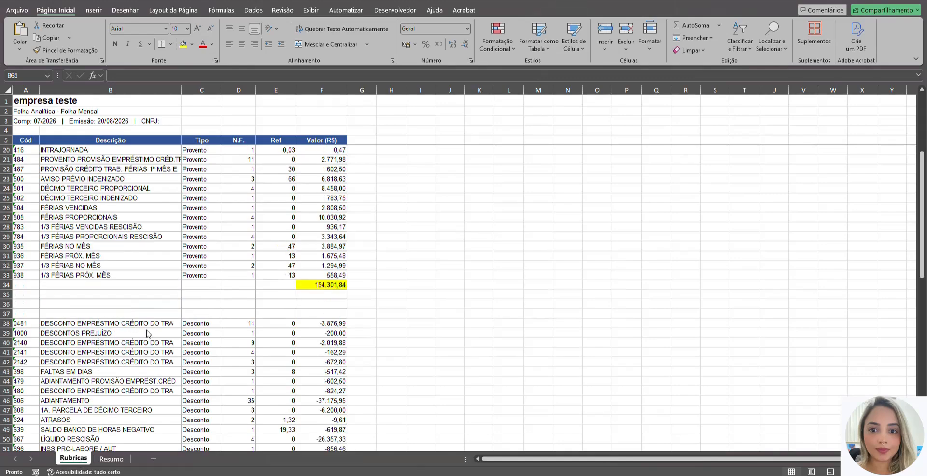
Step: Delete the Resumo worksheet and add a new blank worksheet after Rubricas
{"action": "left_click", "coordinate": [109, 459]}
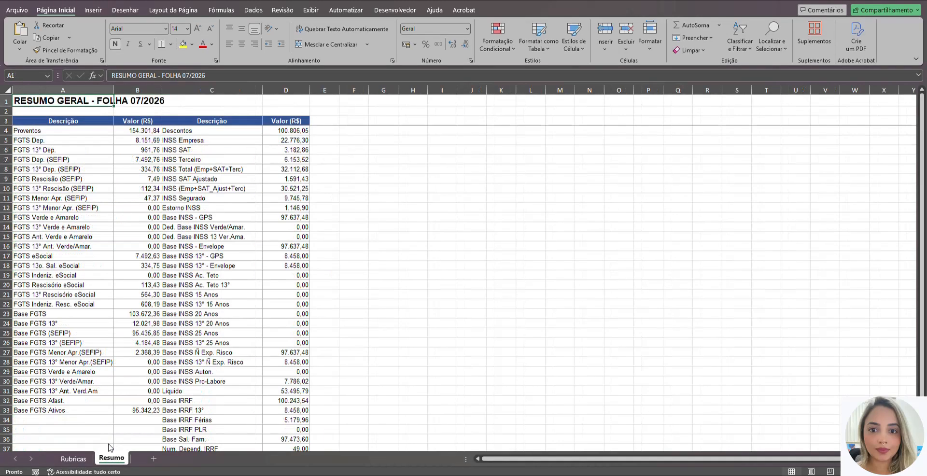
{"action": "right_click", "coordinate": [105, 461]}
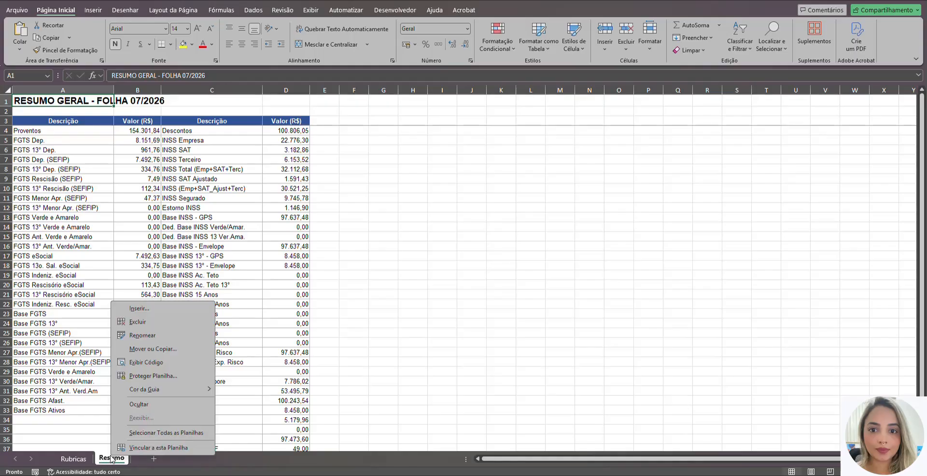
{"action": "left_click", "coordinate": [140, 322]}
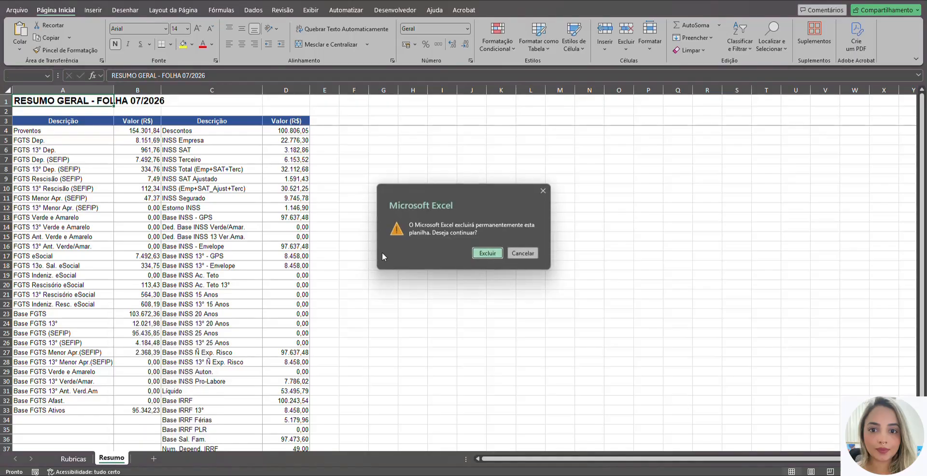
{"action": "left_click", "coordinate": [487, 253]}
{"action": "left_click", "coordinate": [116, 458]}
{"action": "left_click", "coordinate": [72, 458]}
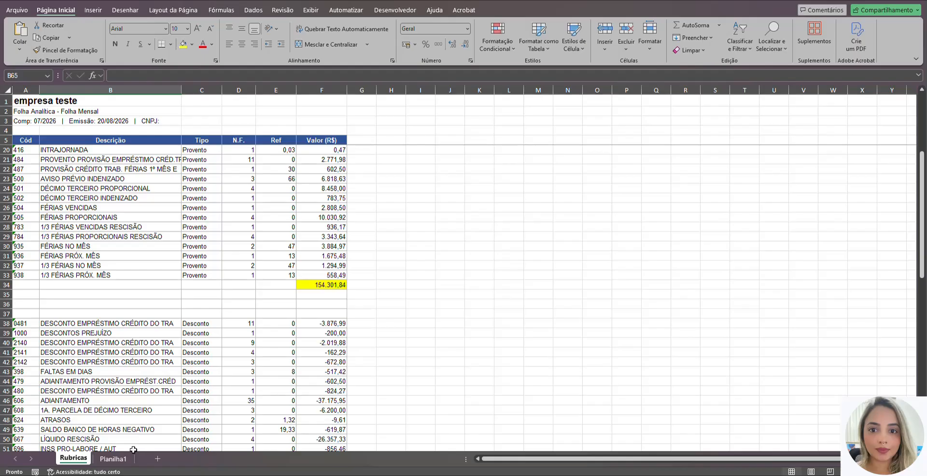
{"action": "left_click", "coordinate": [119, 462]}
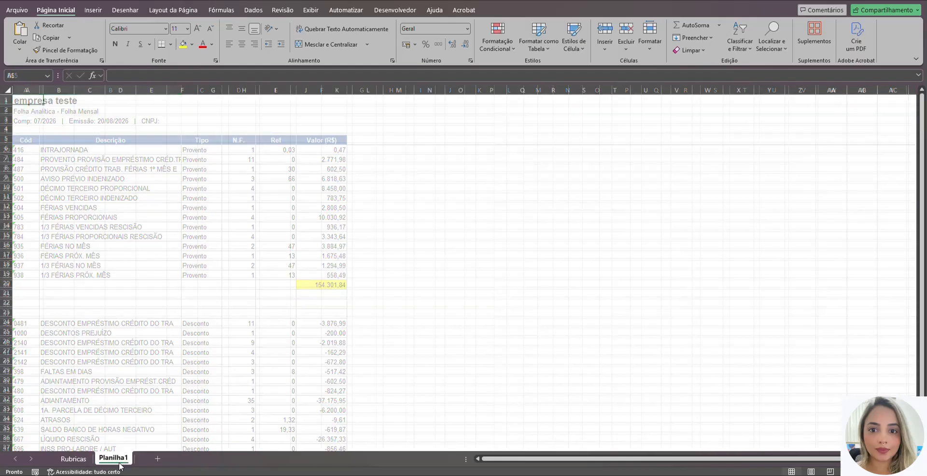
{"action": "left_click", "coordinate": [72, 459]}
Step: Copy the header and Provento rows A5:F33 from Rubricas into Planilha1 starting at A3
{"action": "scroll", "coordinate": [110, 235], "scroll_direction": "up", "scroll_amount": 1}
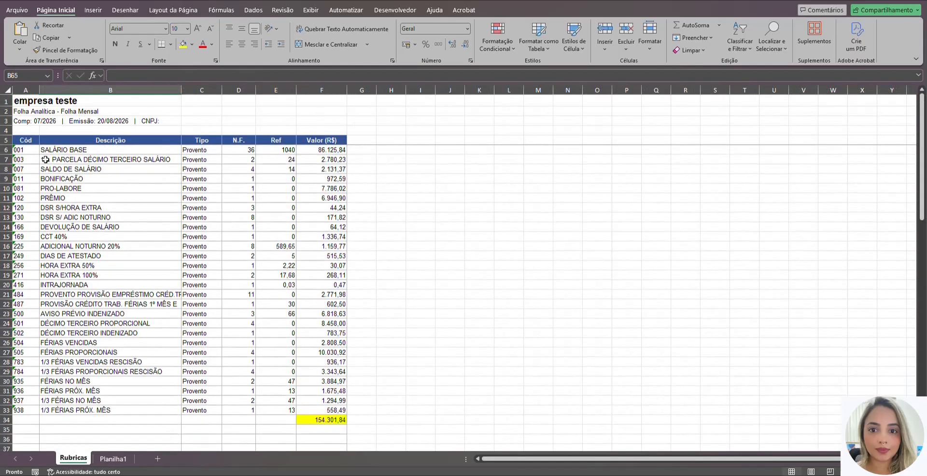
{"action": "left_click_drag", "start_coordinate": [24, 140], "coordinate": [329, 414]}
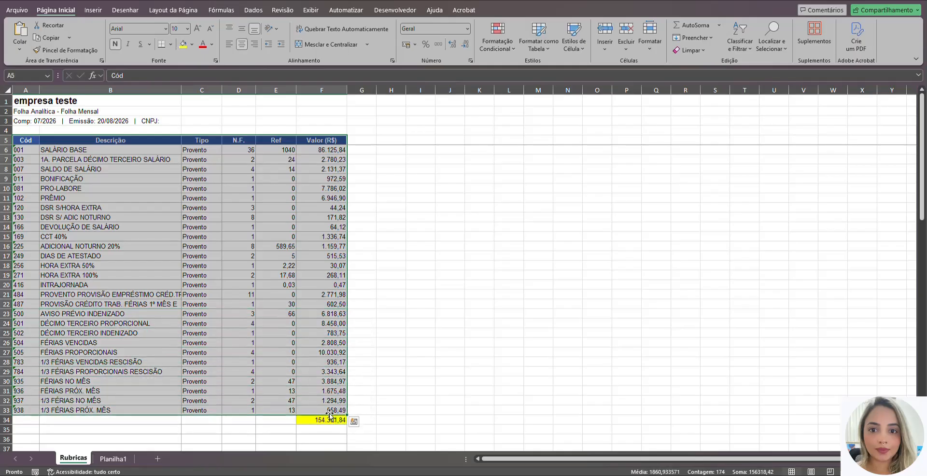
{"action": "key", "text": "ctrl+c"}
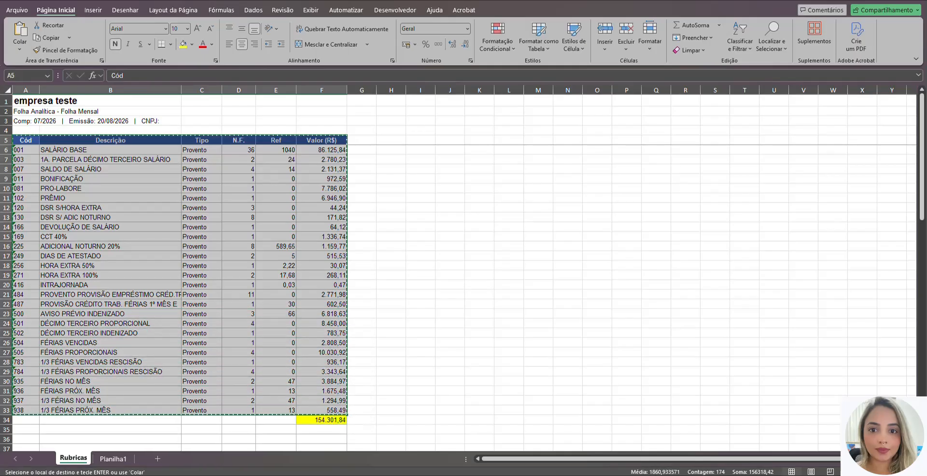
{"action": "left_click", "coordinate": [123, 456]}
{"action": "left_click", "coordinate": [34, 109]}
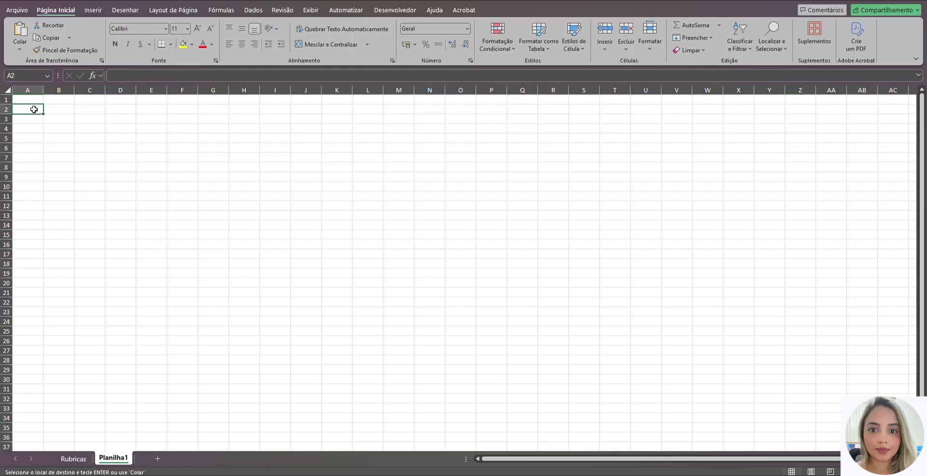
{"action": "left_click", "coordinate": [38, 119]}
{"action": "key", "text": "Return"}
{"action": "left_click", "coordinate": [112, 146]}
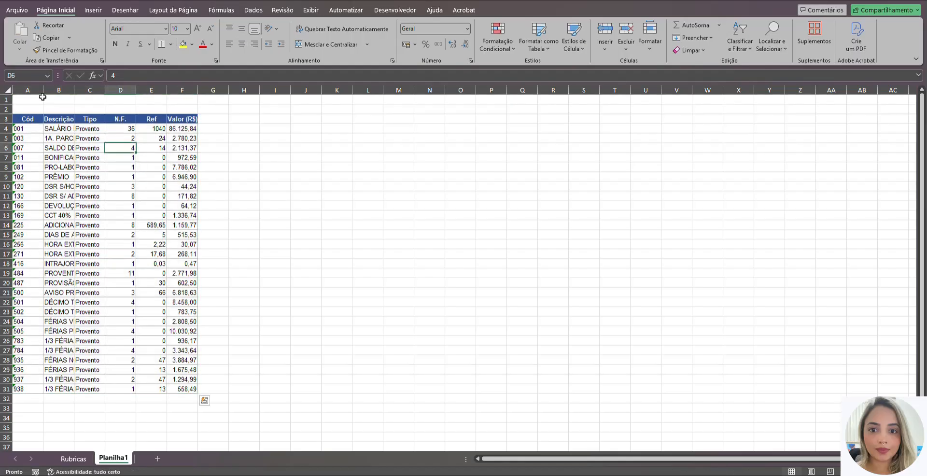
Step: Auto-fit the widths of columns A to F in Planilha1 to their contents
{"action": "left_click_drag", "start_coordinate": [48, 89], "coordinate": [186, 89]}
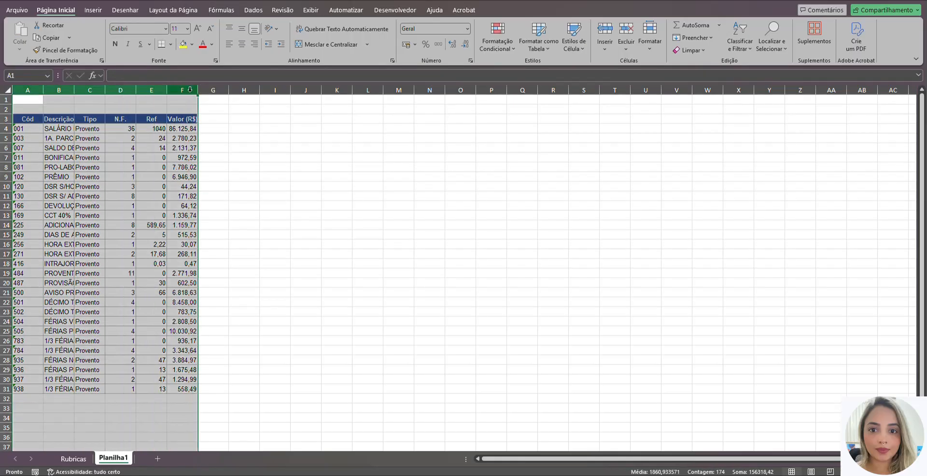
{"action": "double_click", "coordinate": [198, 89]}
{"action": "left_click", "coordinate": [200, 187]}
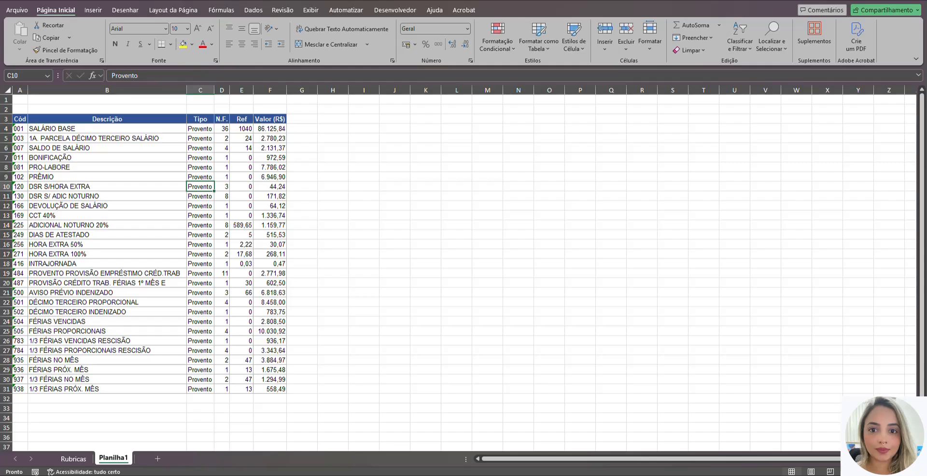
Step: Copy the Desconto rows A38:F63 from Rubricas into Planilha1 starting at A33, below the Provento rows
{"action": "left_click", "coordinate": [70, 464]}
{"action": "scroll", "coordinate": [228, 291], "scroll_direction": "down", "scroll_amount": 10}
{"action": "left_click_drag", "start_coordinate": [20, 189], "coordinate": [282, 430]}
{"action": "key", "text": "ctrl+c"}
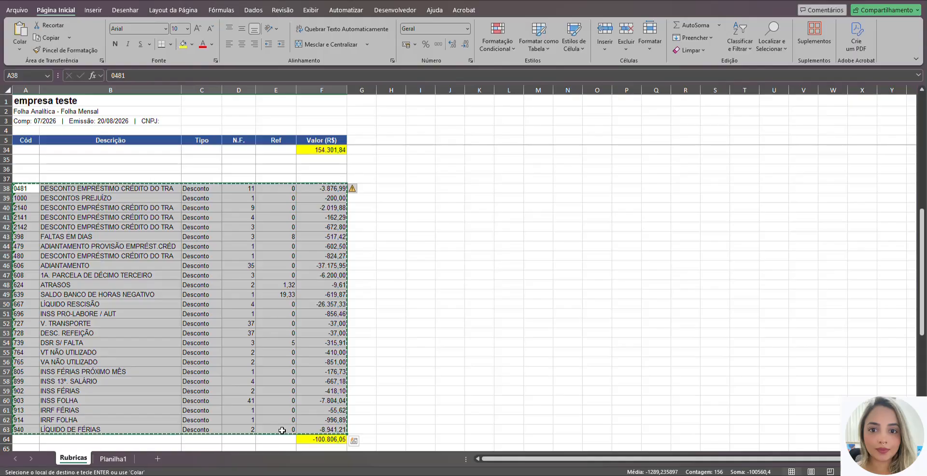
{"action": "left_click", "coordinate": [113, 458]}
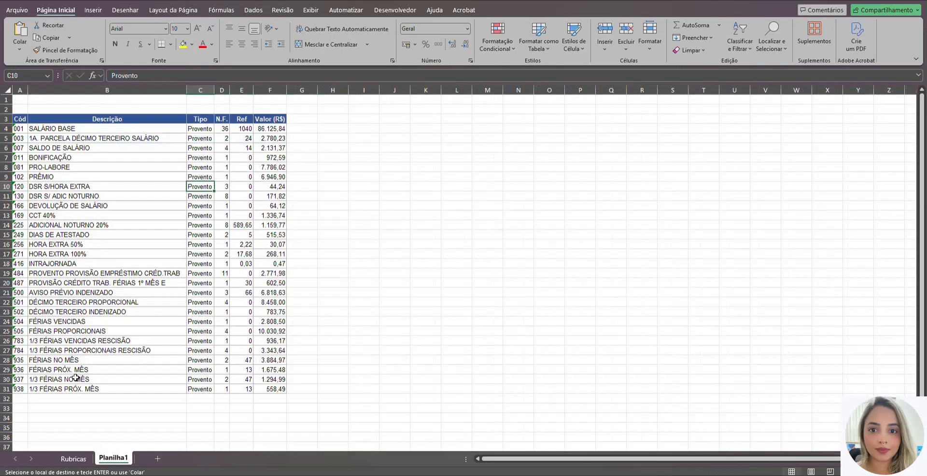
{"action": "left_click", "coordinate": [21, 408]}
{"action": "key", "text": "Return"}
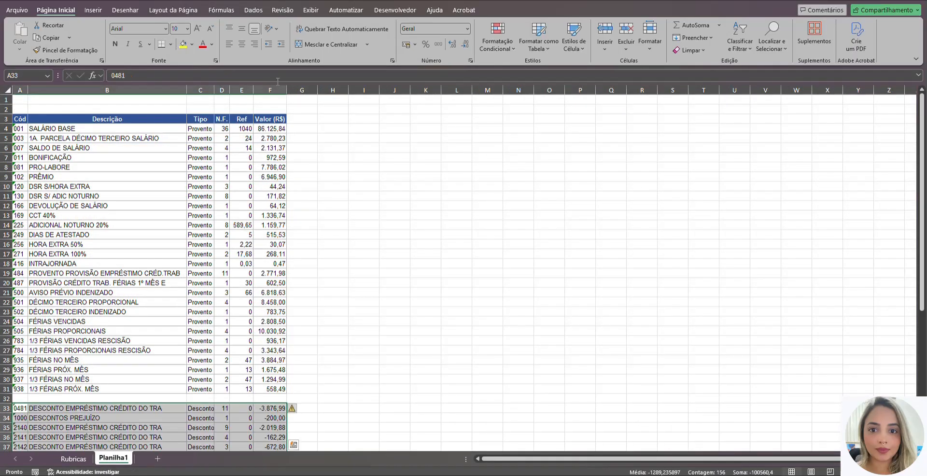
Step: Delete the two empty rows above the table header in Planilha1
{"action": "left_click", "coordinate": [271, 91]}
{"action": "left_click", "coordinate": [74, 129]}
{"action": "left_click", "coordinate": [47, 97]}
{"action": "left_click_drag", "start_coordinate": [6, 99], "coordinate": [7, 110]}
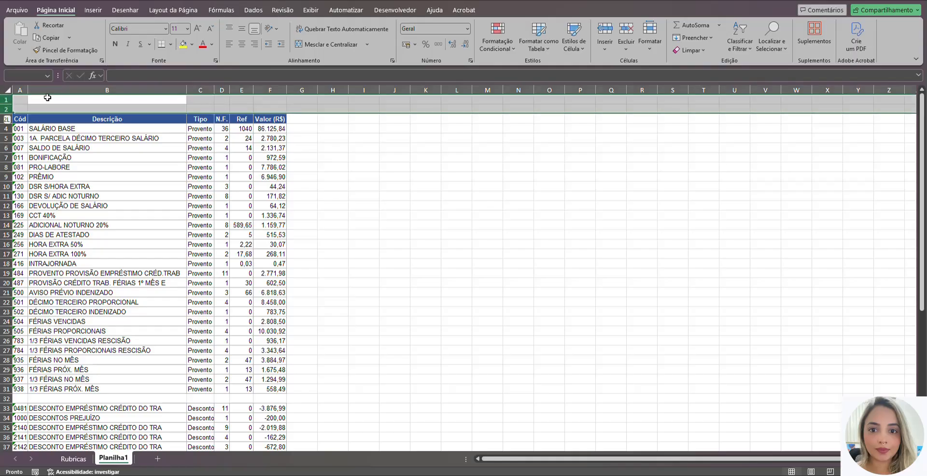
{"action": "key", "text": "ctrl+minus"}
{"action": "left_click", "coordinate": [19, 100]}
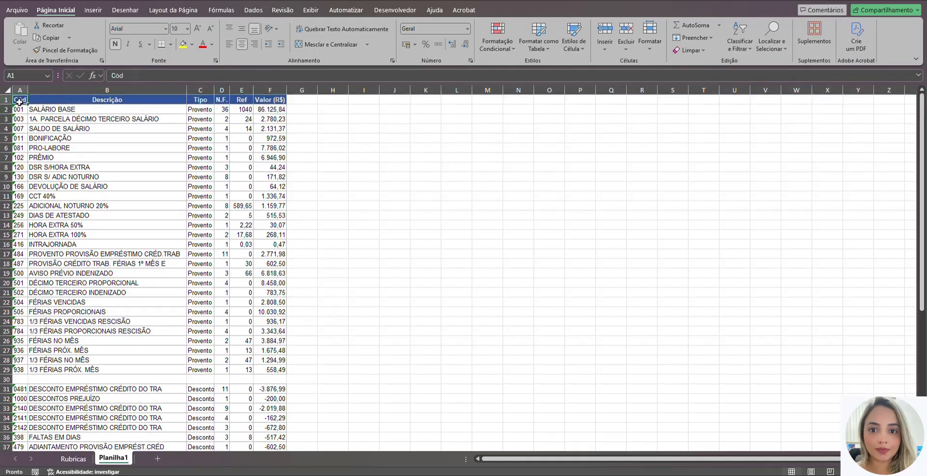
Step: Freeze the top header row of Planilha1 and check that it stays in view while scrolling through the payroll rows
{"action": "left_click", "coordinate": [19, 110]}
{"action": "left_click", "coordinate": [21, 75]}
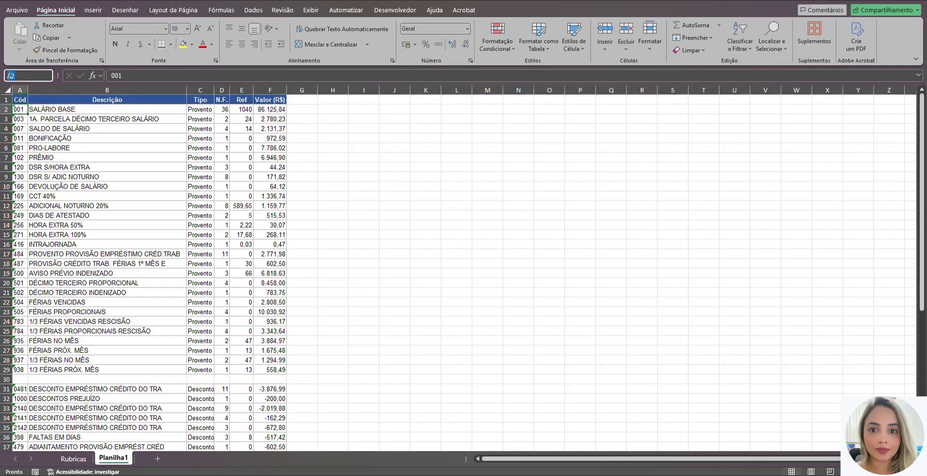
{"action": "left_click", "coordinate": [22, 109]}
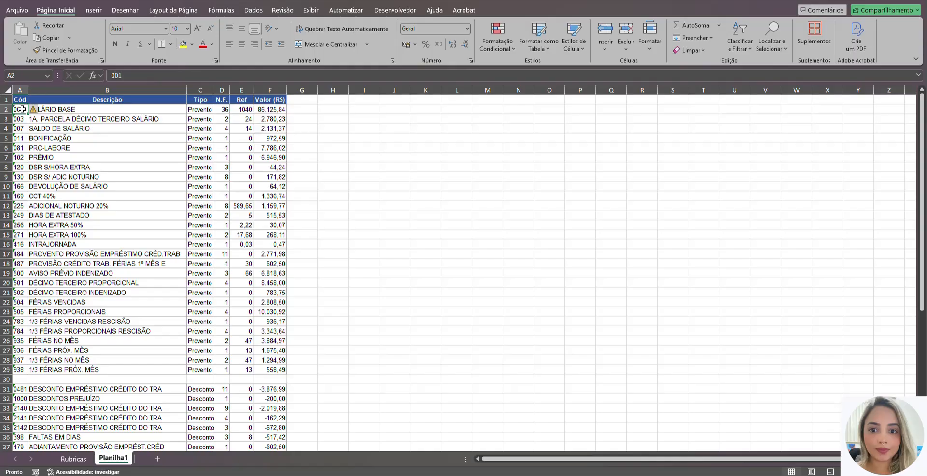
{"action": "left_click", "coordinate": [307, 12]}
{"action": "left_click", "coordinate": [613, 46]}
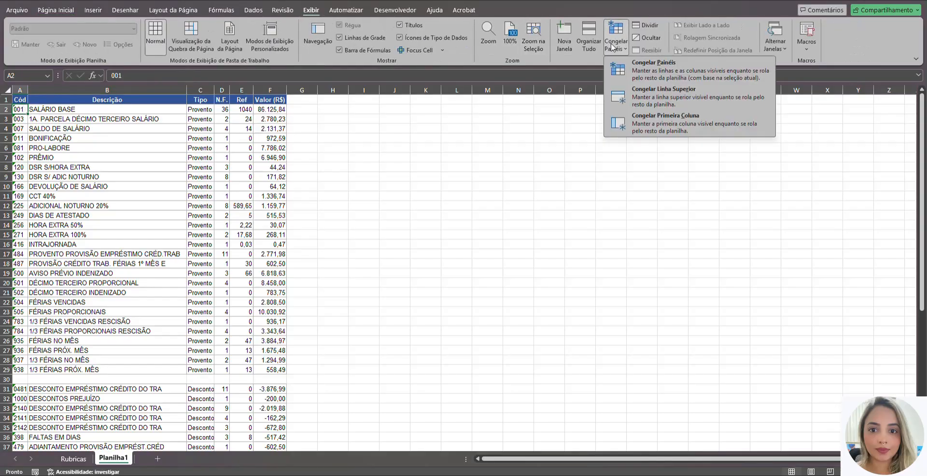
{"action": "left_click", "coordinate": [664, 94]}
{"action": "scroll", "coordinate": [121, 100], "scroll_direction": "down", "scroll_amount": 14}
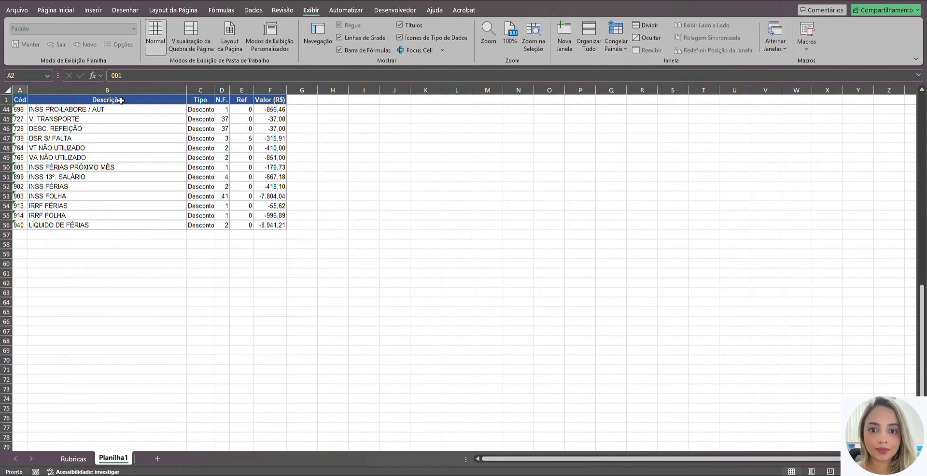
{"action": "scroll", "coordinate": [121, 100], "scroll_direction": "up", "scroll_amount": 14}
{"action": "left_click_drag", "start_coordinate": [121, 99], "coordinate": [301, 99]}
{"action": "scroll", "coordinate": [307, 128], "scroll_direction": "down", "scroll_amount": 5}
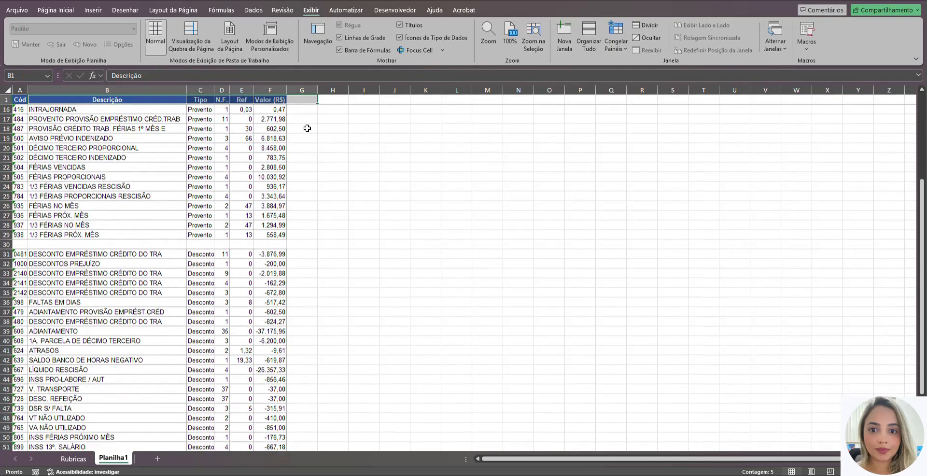
{"action": "scroll", "coordinate": [307, 128], "scroll_direction": "down", "scroll_amount": 4}
{"action": "scroll", "coordinate": [307, 128], "scroll_direction": "up", "scroll_amount": 9}
Step: Add the column headers debito, desc debito, credito and desc credito in G1:J1 of Planilha1
{"action": "left_click", "coordinate": [307, 128]}
{"action": "left_click", "coordinate": [305, 90]}
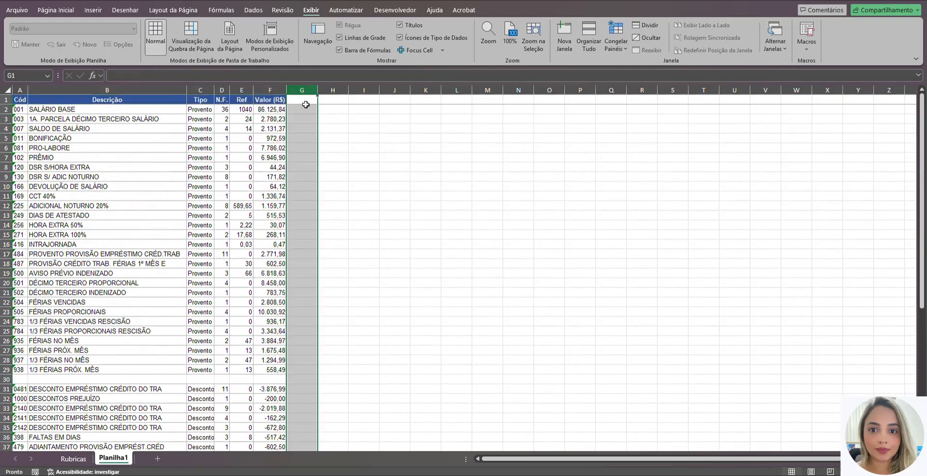
{"action": "left_click", "coordinate": [306, 102]}
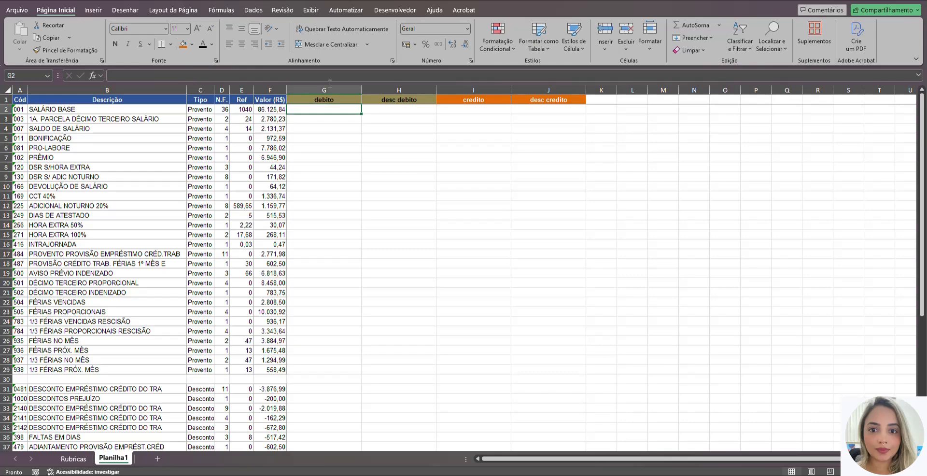
{"action": "left_click_drag", "start_coordinate": [323, 90], "coordinate": [395, 97]}
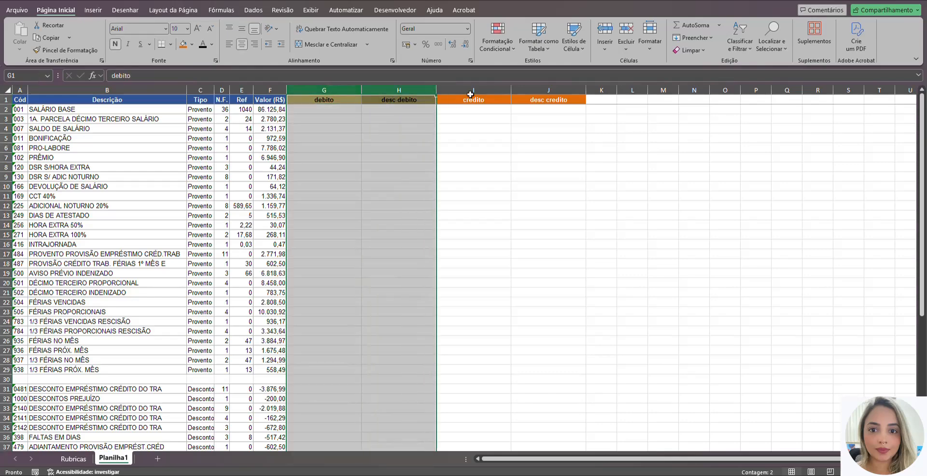
{"action": "left_click_drag", "start_coordinate": [472, 92], "coordinate": [545, 94]}
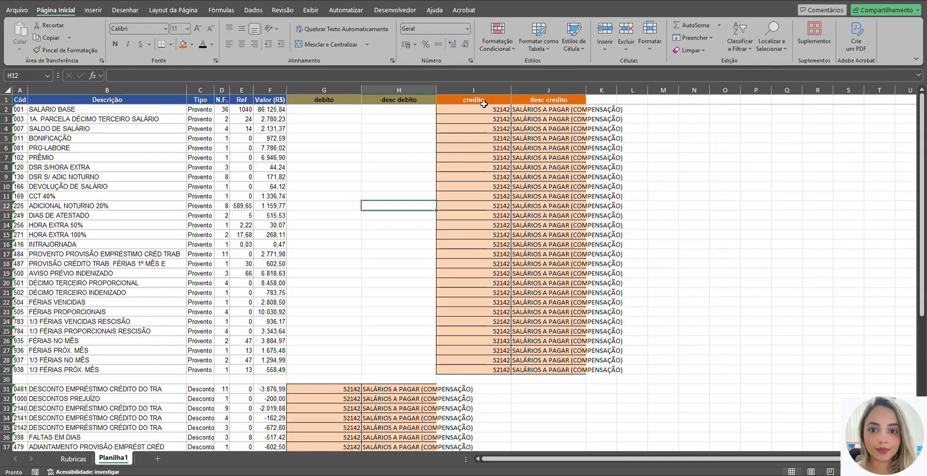
Step: Auto-fit the credito column and widen the desc credito column to fit the full account descriptions
{"action": "double_click", "coordinate": [510, 90]}
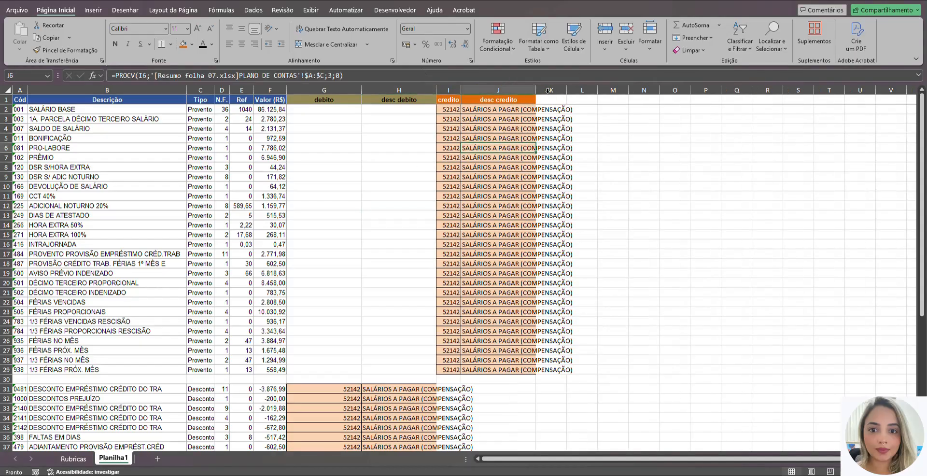
{"action": "left_click_drag", "start_coordinate": [536, 93], "coordinate": [603, 95]}
{"action": "left_click", "coordinate": [497, 189]}
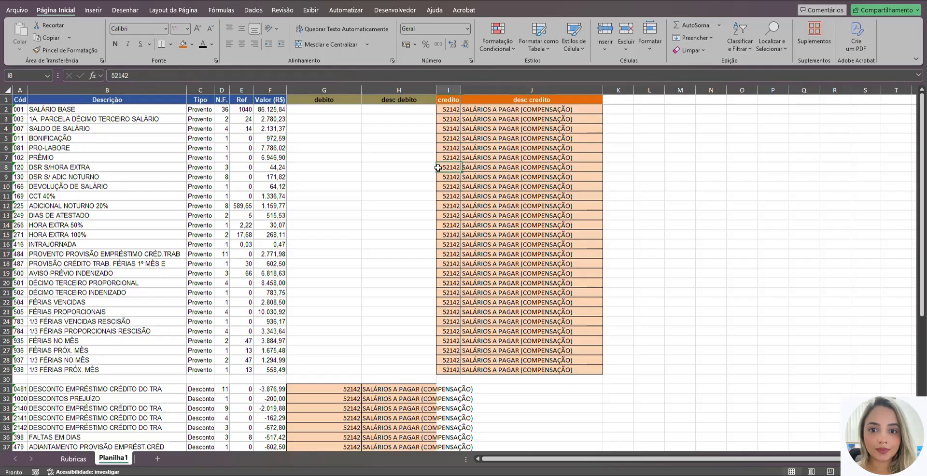
Step: Compare the debito and credito account entries of the Provento rows with those of the Desconto rows
{"action": "left_click_drag", "start_coordinate": [81, 110], "coordinate": [297, 280]}
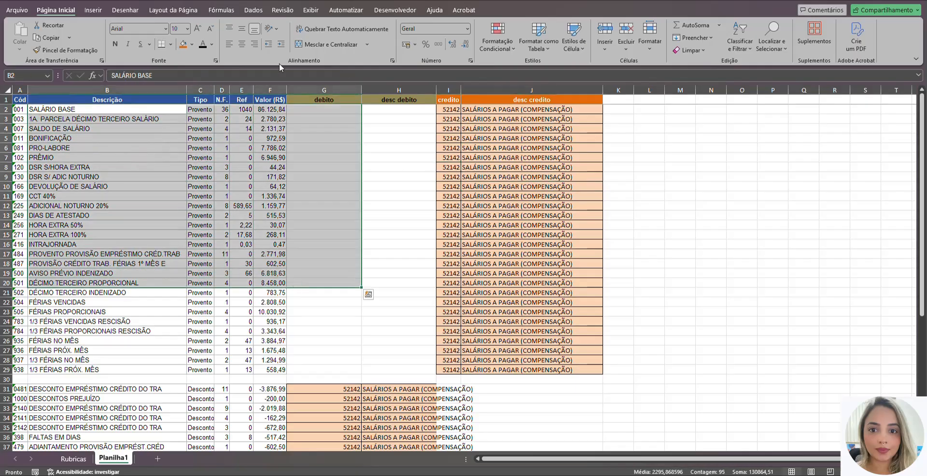
{"action": "left_click", "coordinate": [305, 110]}
{"action": "left_click", "coordinate": [397, 207]}
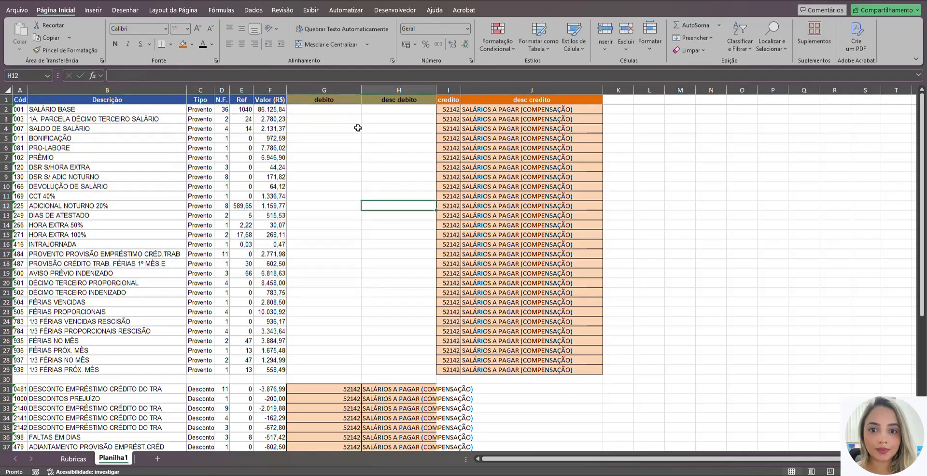
{"action": "left_click_drag", "start_coordinate": [449, 100], "coordinate": [513, 220]}
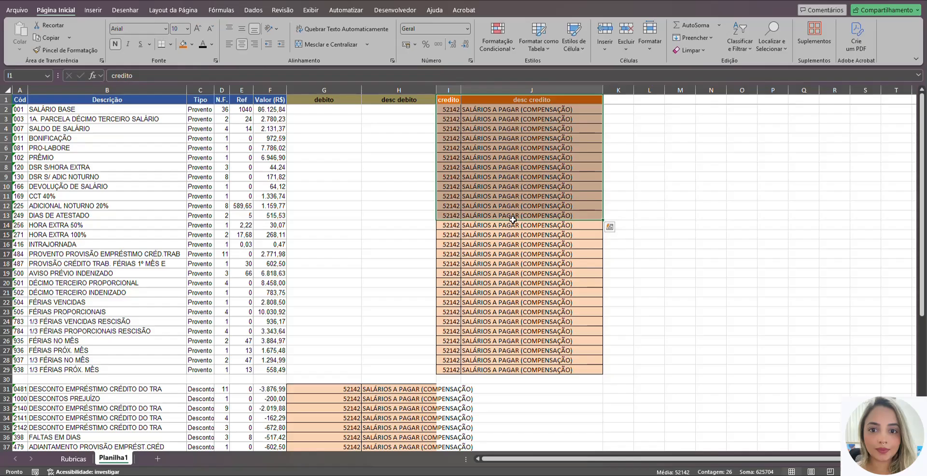
{"action": "scroll", "coordinate": [503, 175], "scroll_direction": "down", "scroll_amount": 5}
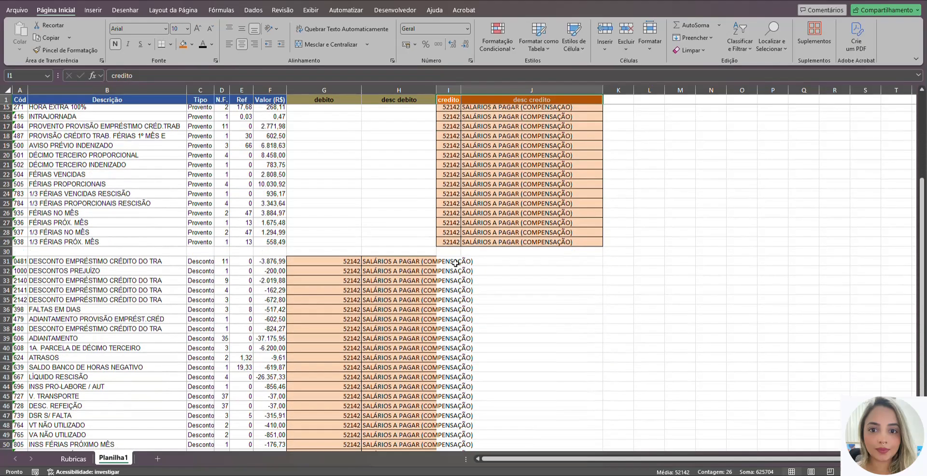
Step: Examine the debito and credito columns to see which account cells of the Provento and Desconto rows still need filling
{"action": "left_click", "coordinate": [106, 272]}
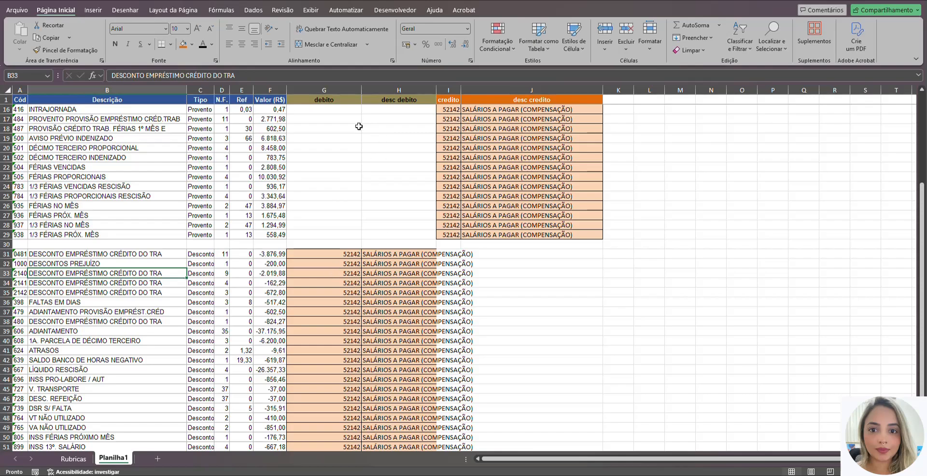
{"action": "left_click_drag", "start_coordinate": [338, 92], "coordinate": [401, 100]}
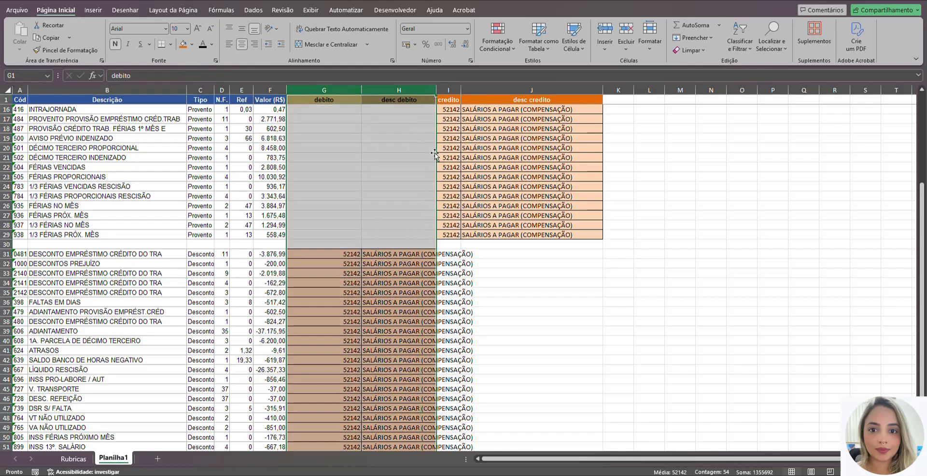
{"action": "left_click", "coordinate": [449, 264]}
{"action": "left_click", "coordinate": [447, 254]}
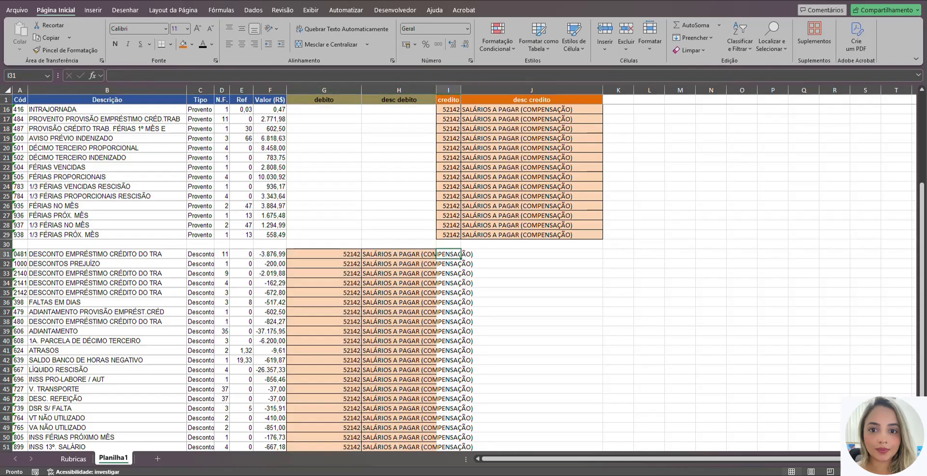
{"action": "left_click_drag", "start_coordinate": [459, 253], "coordinate": [574, 456]}
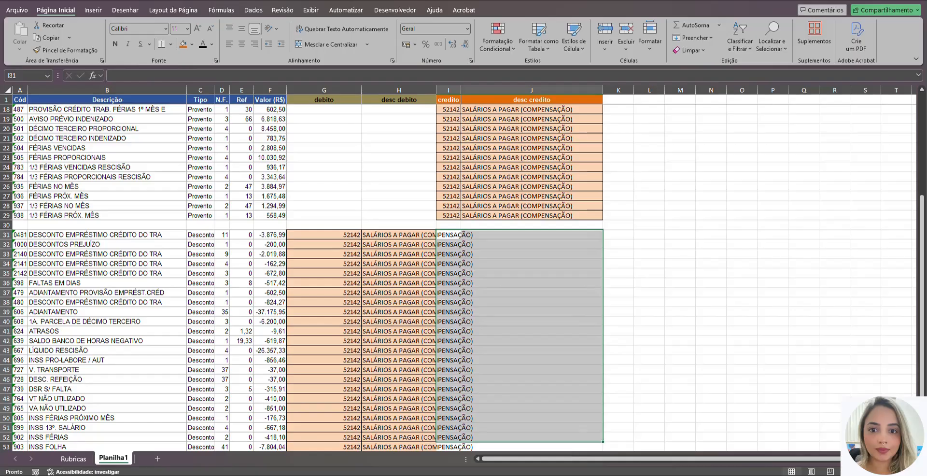
{"action": "key", "text": "Escape"}
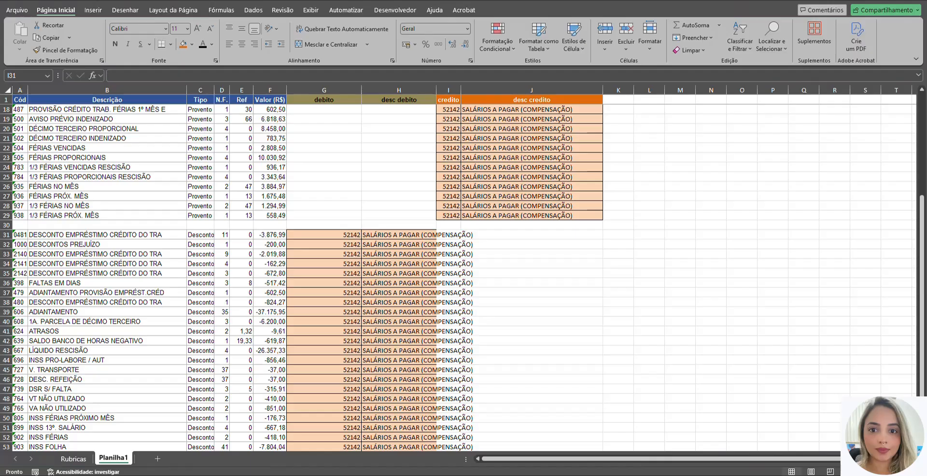
{"action": "scroll", "coordinate": [319, 244], "scroll_direction": "up", "scroll_amount": 5}
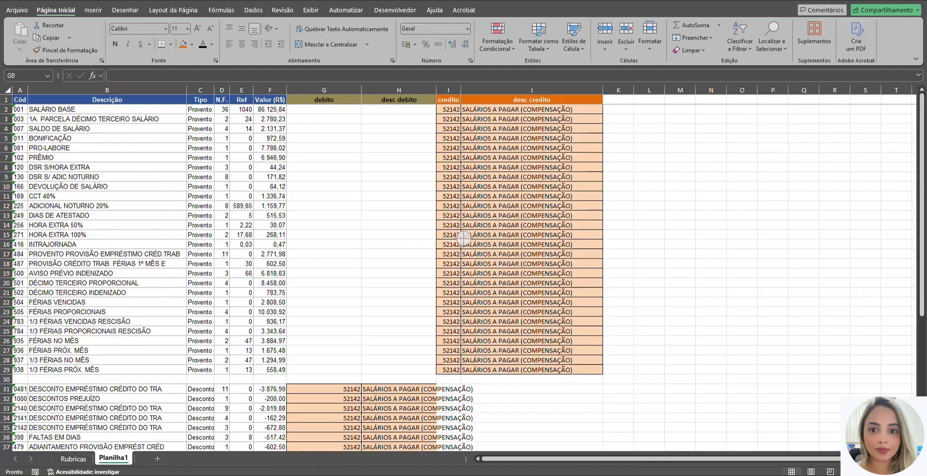
{"action": "left_click", "coordinate": [289, 167]}
{"action": "left_click_drag", "start_coordinate": [35, 108], "coordinate": [398, 341]}
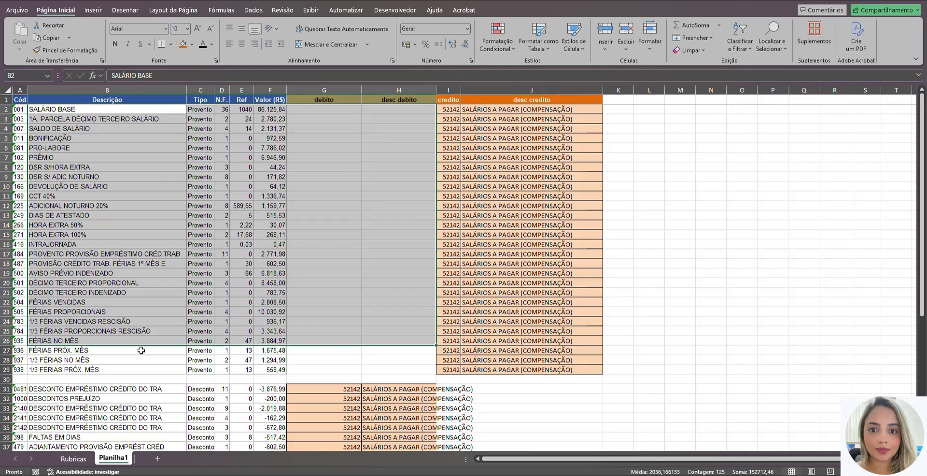
Step: Rename the Planilha1 sheet as folha
{"action": "double_click", "coordinate": [112, 458]}
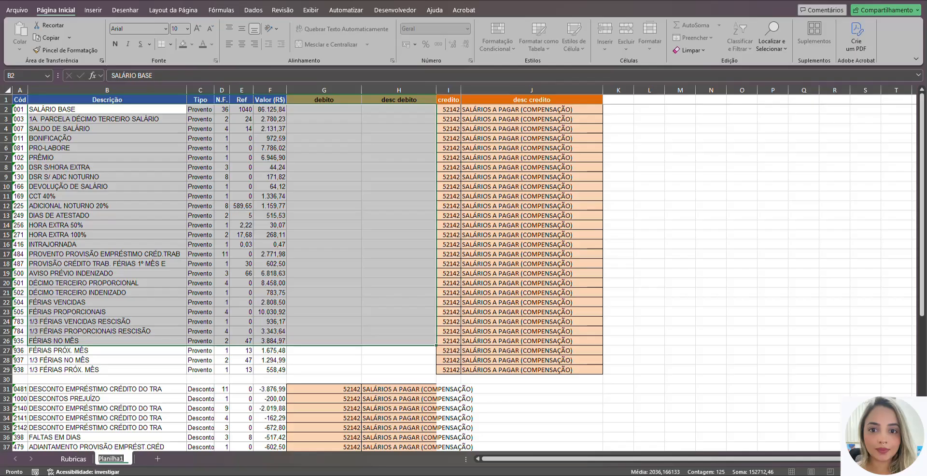
{"action": "type", "text": "folha"}
{"action": "key", "text": "Return"}
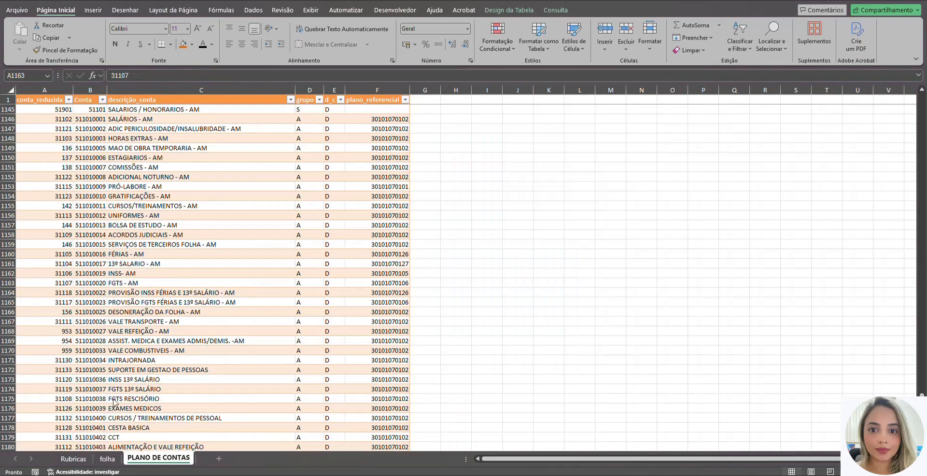
Step: Return to the folha sheet and review the blank debit cells of the Provento rows and blank credit cells of the Desconto rows
{"action": "left_click", "coordinate": [107, 461]}
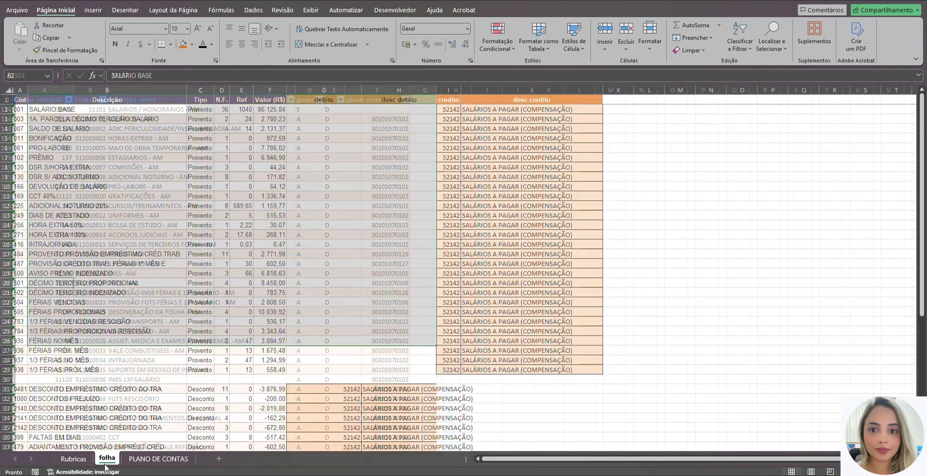
{"action": "left_click_drag", "start_coordinate": [325, 125], "coordinate": [399, 331]}
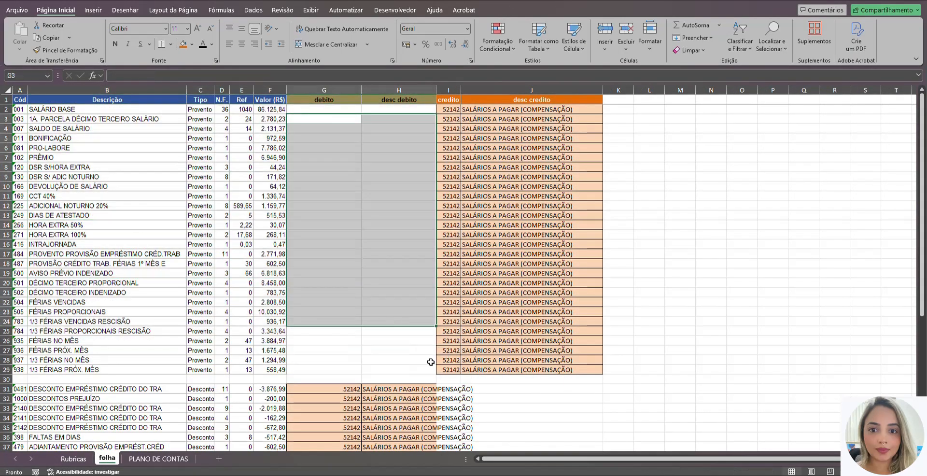
{"action": "left_click_drag", "start_coordinate": [532, 390], "coordinate": [534, 430]}
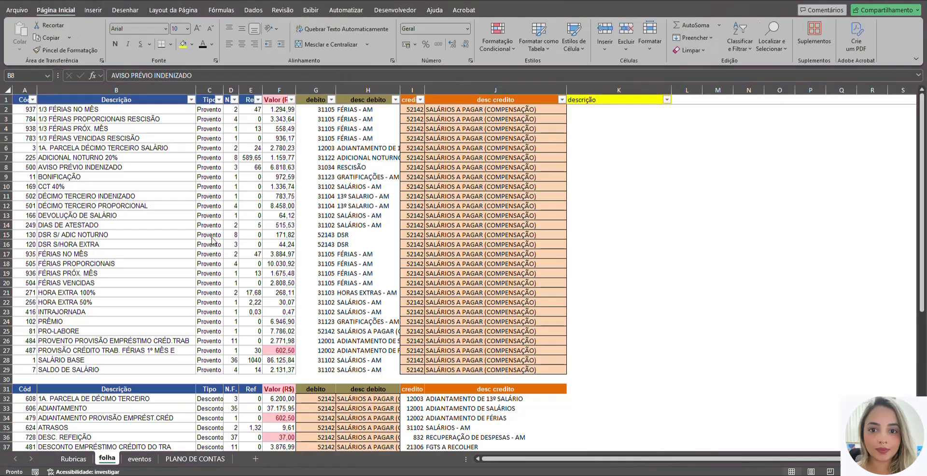
Step: Highlight the code and description cells A2:B2 of the first Provento row in yellow
{"action": "left_click", "coordinate": [486, 178]}
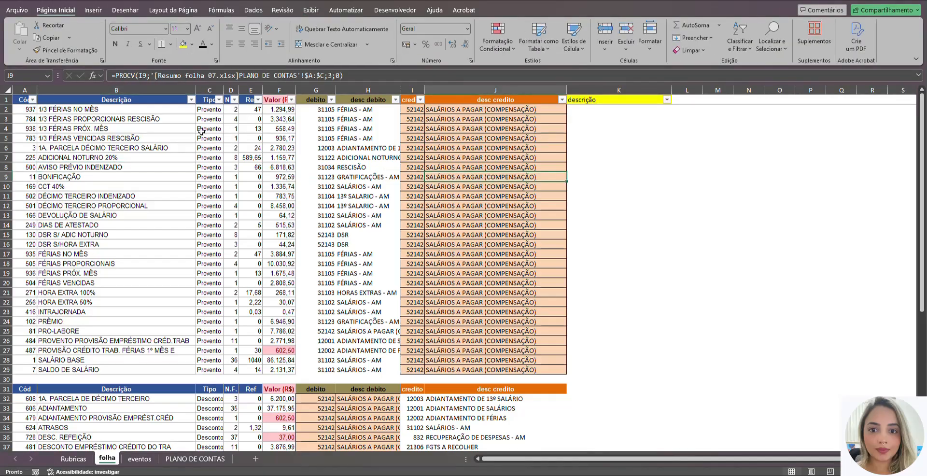
{"action": "left_click", "coordinate": [171, 119]}
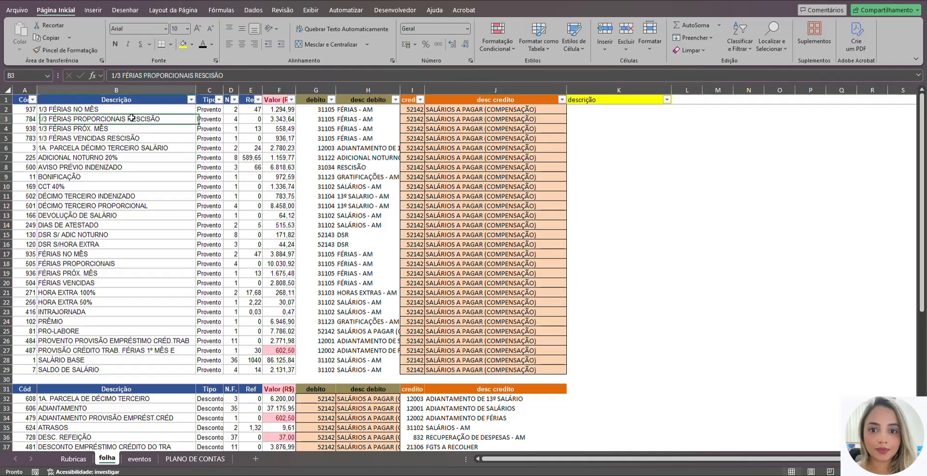
{"action": "left_click", "coordinate": [114, 106]}
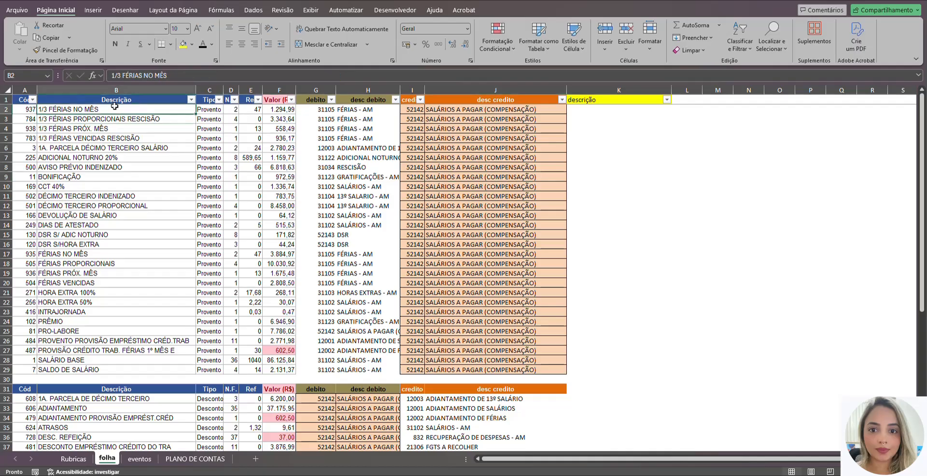
{"action": "left_click", "coordinate": [183, 44]}
{"action": "left_click", "coordinate": [30, 110]}
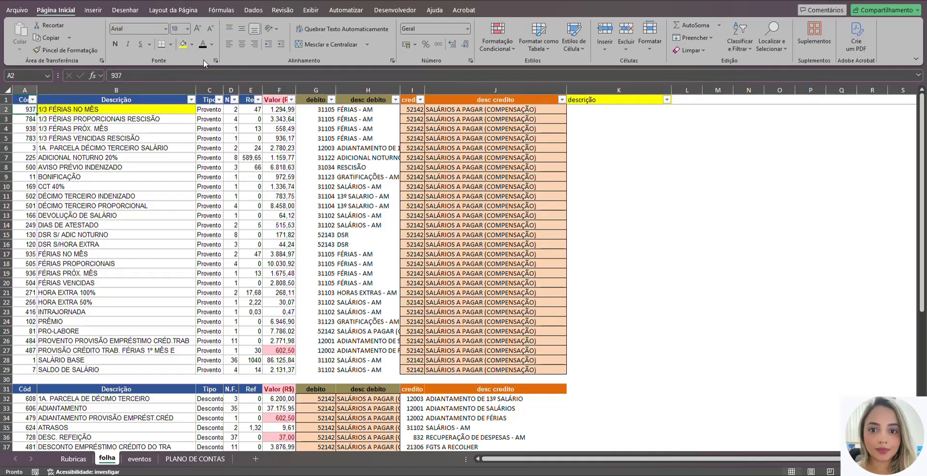
{"action": "left_click", "coordinate": [183, 43]}
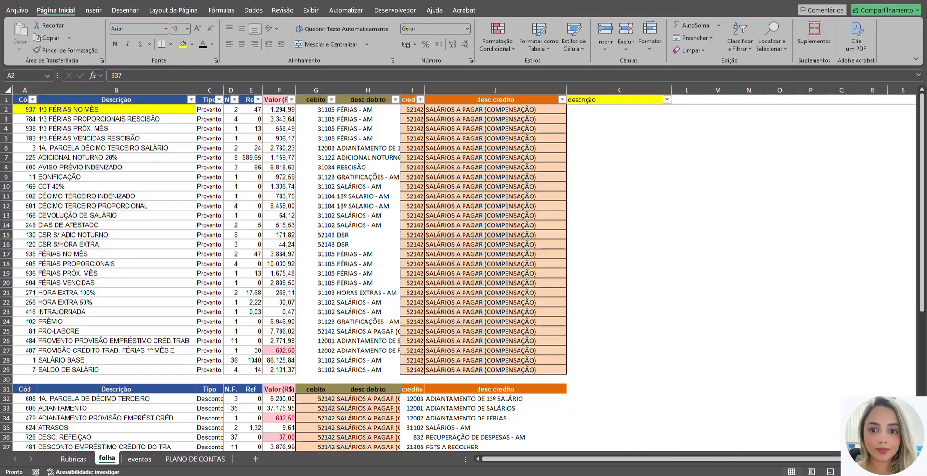
Step: Start a CONCATENAR formula in K2 under descrição with "FOLHA: " as its first text
{"action": "left_click", "coordinate": [583, 109]}
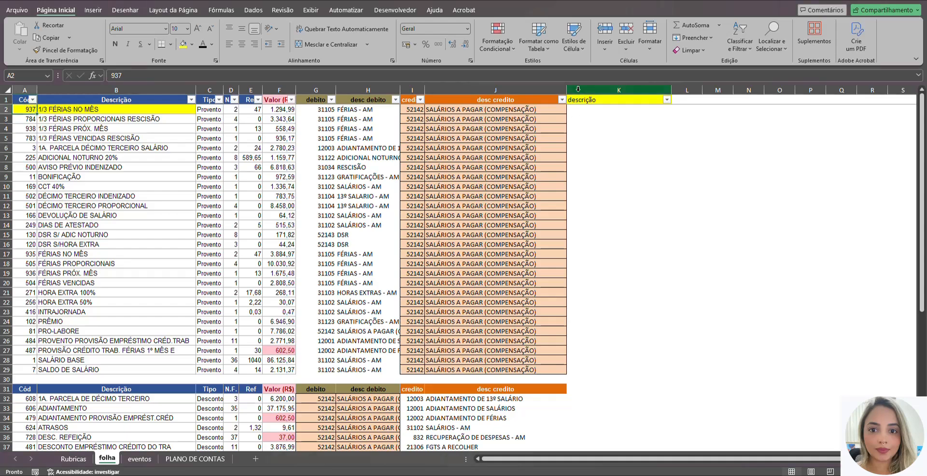
{"action": "type", "text": "=conc"}
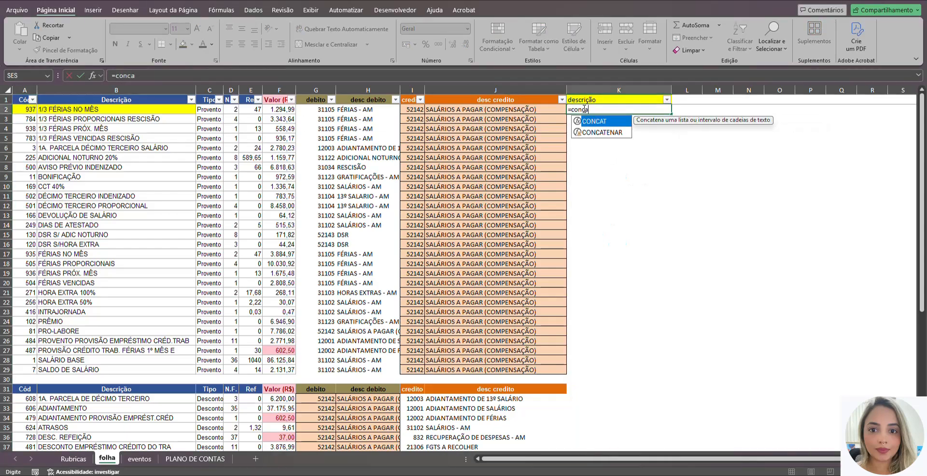
{"action": "type", "text": "a"}
{"action": "key", "text": "Down"}
{"action": "key", "text": "Tab"}
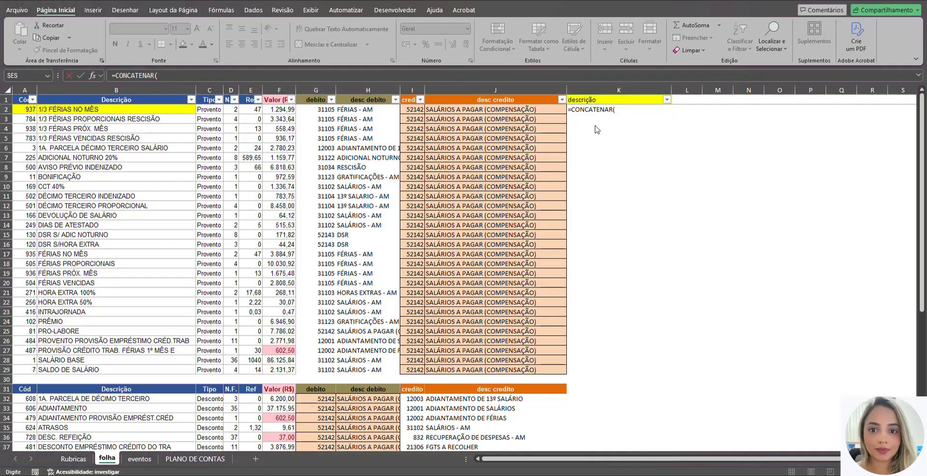
{"action": "left_click", "coordinate": [627, 111]}
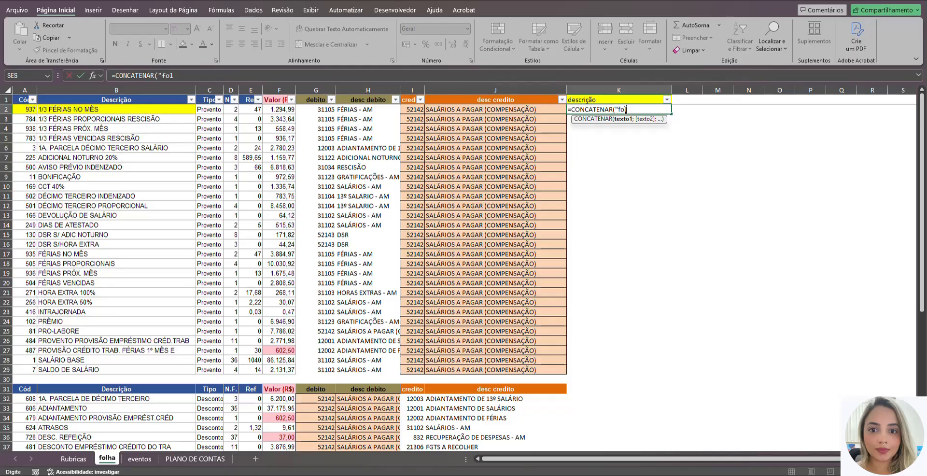
{"action": "key", "text": "BackSpace"}
{"action": "key", "text": "BackSpace"}
{"action": "key", "text": "BackSpace"}
{"action": "type", "text": "FOLH"}
{"action": "type", "text": "A: \";"}
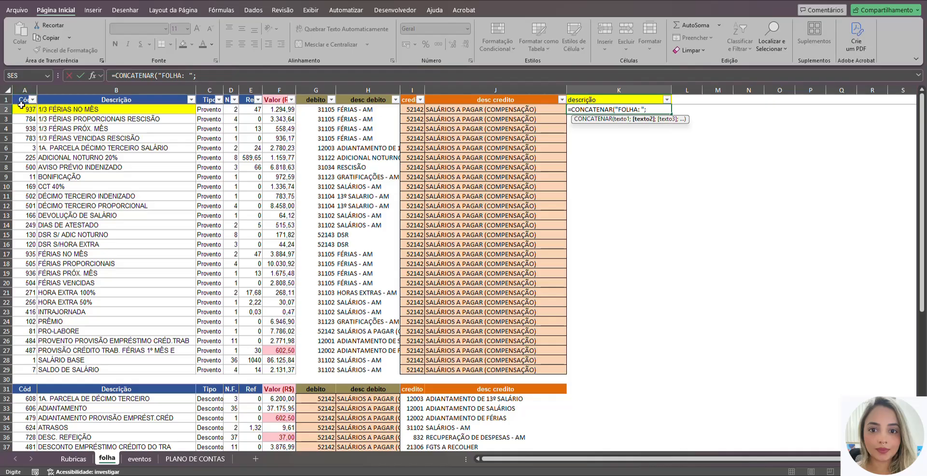
Step: Add the code cell A2 and the separator " - " as the next arguments of the K2 formula
{"action": "left_click", "coordinate": [23, 108]}
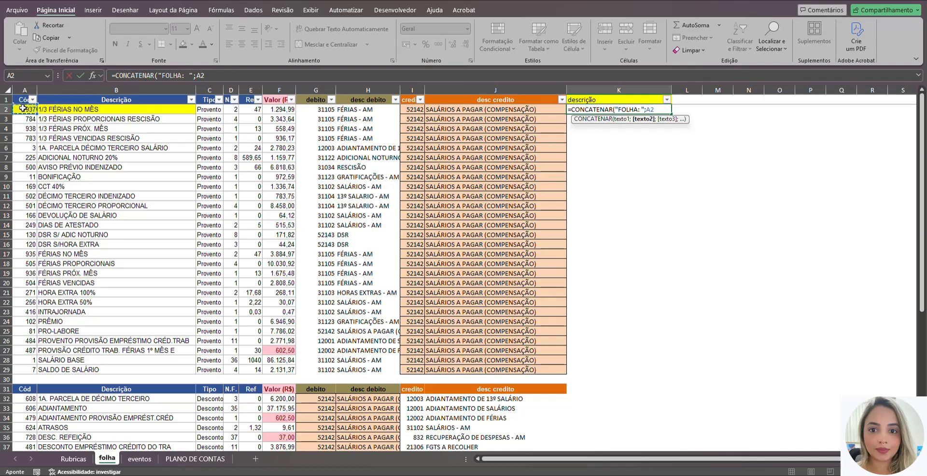
{"action": "type", "text": "\""}
{"action": "left_click", "coordinate": [654, 109]}
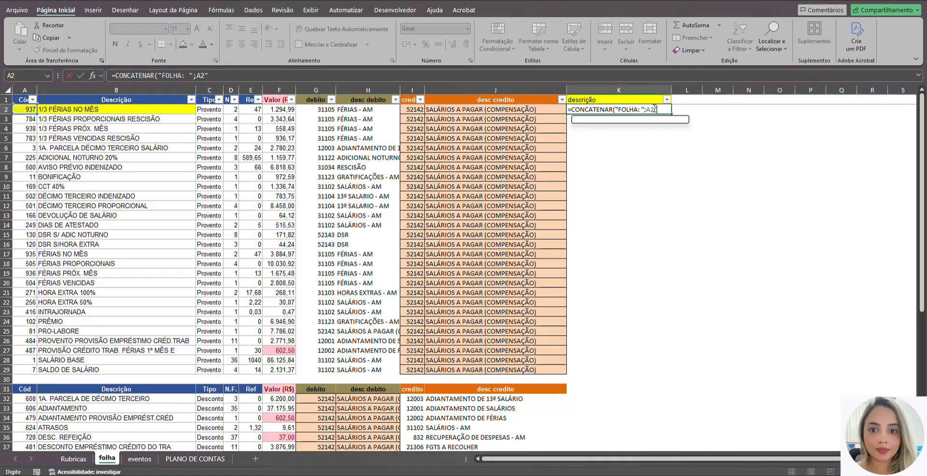
{"action": "left_click", "coordinate": [655, 110]}
{"action": "type", "text": ";A2"}
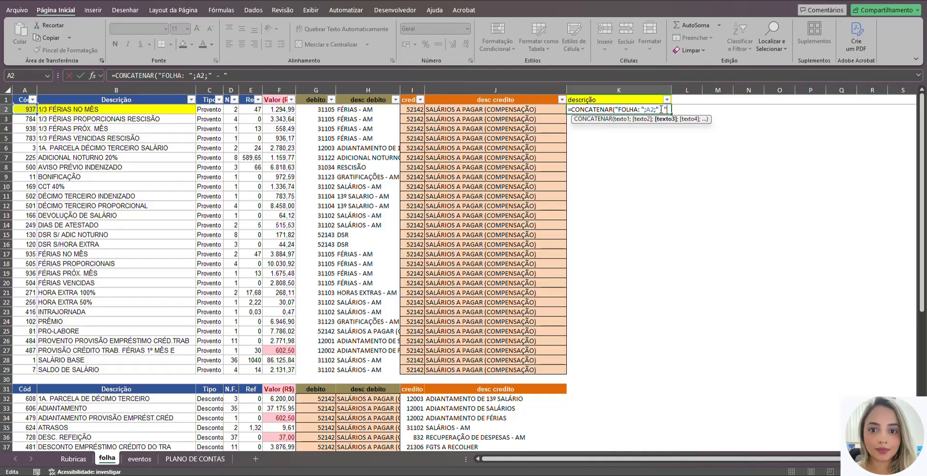
{"action": "type", "text": ";"}
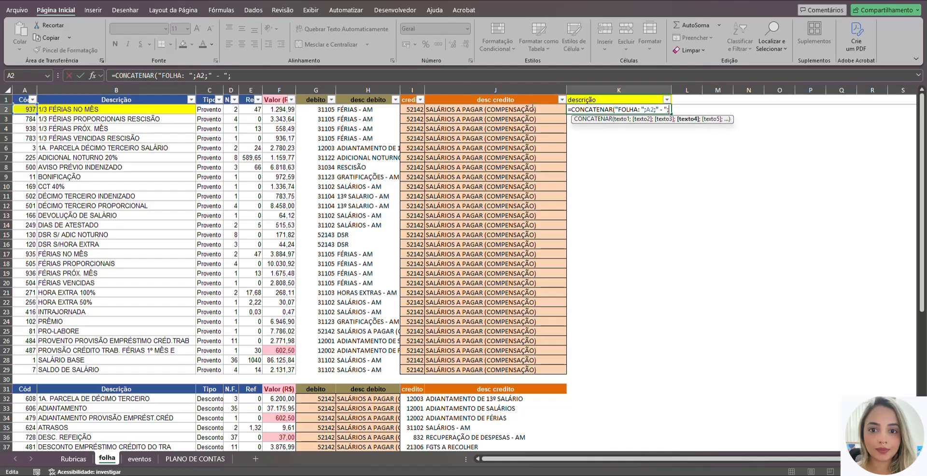
Step: Complete the K2 formula with description cell B2 and the text " 07/2026", and widen the descrição column to fit the result
{"action": "left_click", "coordinate": [71, 111]}
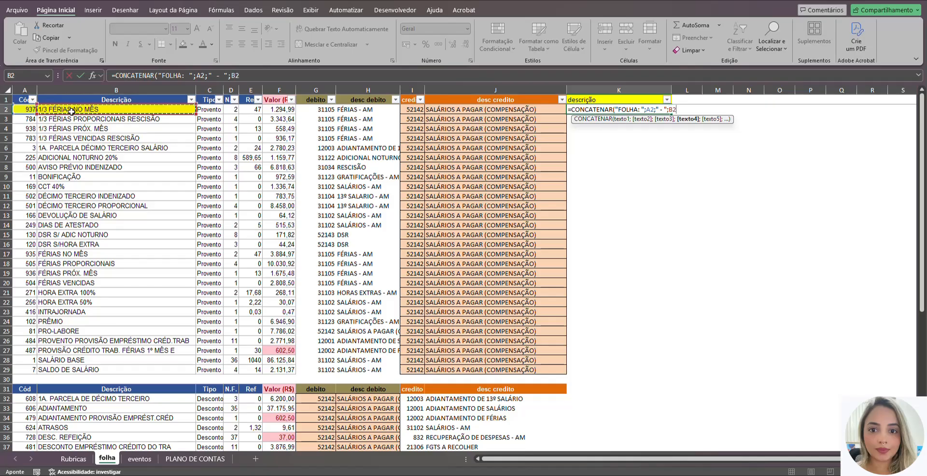
{"action": "type", "text": ";"}
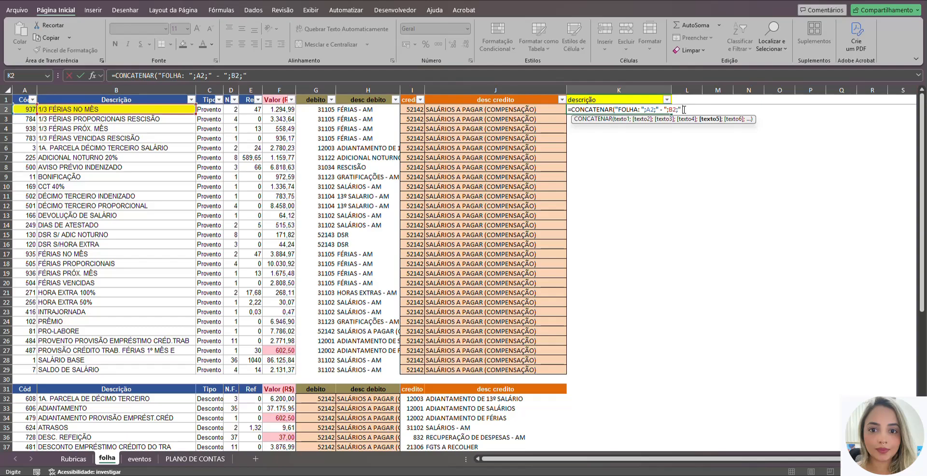
{"action": "type", "text": "07/2026\""}
{"action": "key", "text": "Return"}
{"action": "key", "text": "Up"}
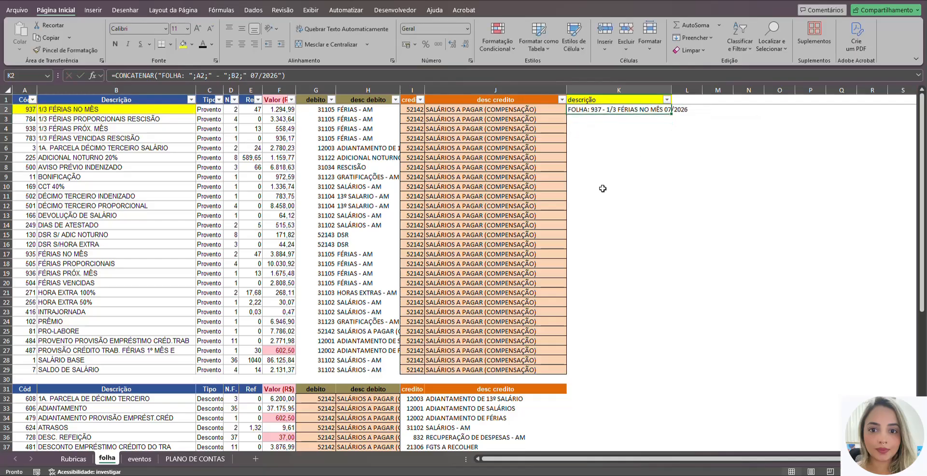
{"action": "left_click_drag", "start_coordinate": [674, 89], "coordinate": [723, 89]}
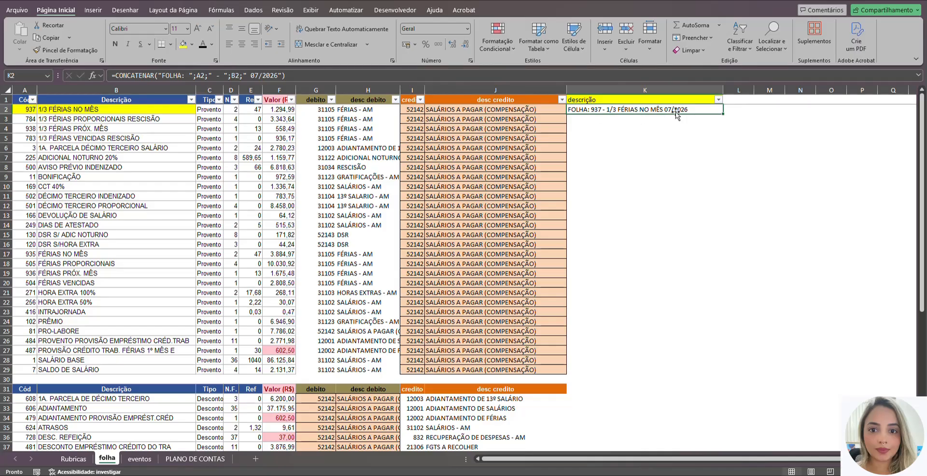
{"action": "key", "text": "alt+Tab"}
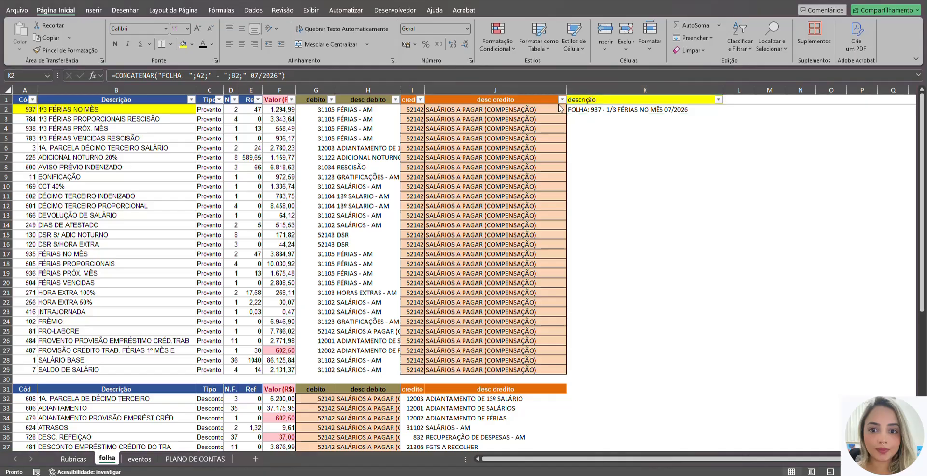
Step: Copy the K2 description formula down through K29 for all Provento rows
{"action": "left_click", "coordinate": [578, 109]}
{"action": "key", "text": "ctrl+c"}
{"action": "key", "text": "Left"}
{"action": "key", "text": "ctrl+Down"}
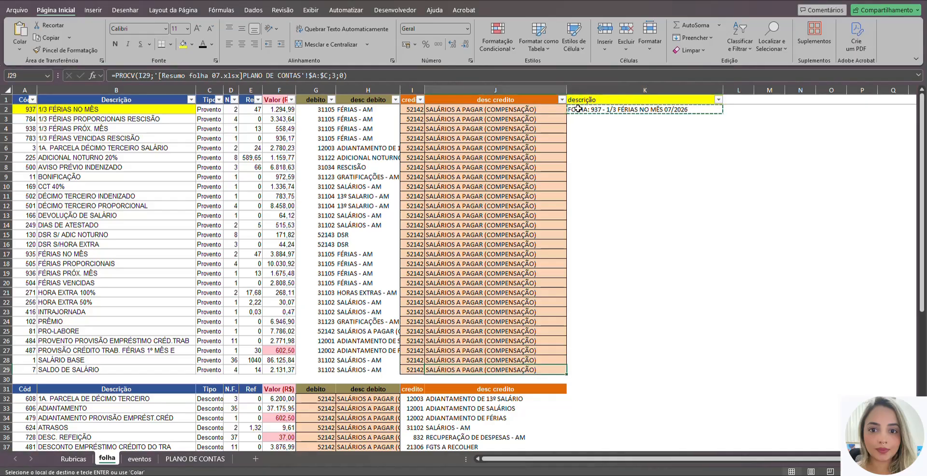
{"action": "key", "text": "Right"}
{"action": "key", "text": "ctrl+shift+Up"}
{"action": "key", "text": "Return"}
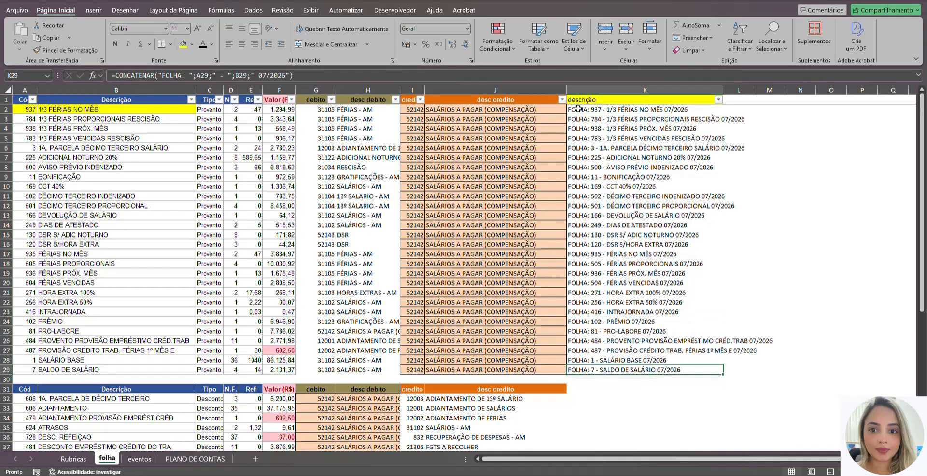
Step: Copy the description formula from K29 into K32 for the first Desconto row
{"action": "key", "text": "ctrl+c"}
{"action": "key", "text": "Down"}
{"action": "key", "text": "Down"}
{"action": "key", "text": "Down"}
{"action": "key", "text": "Return"}
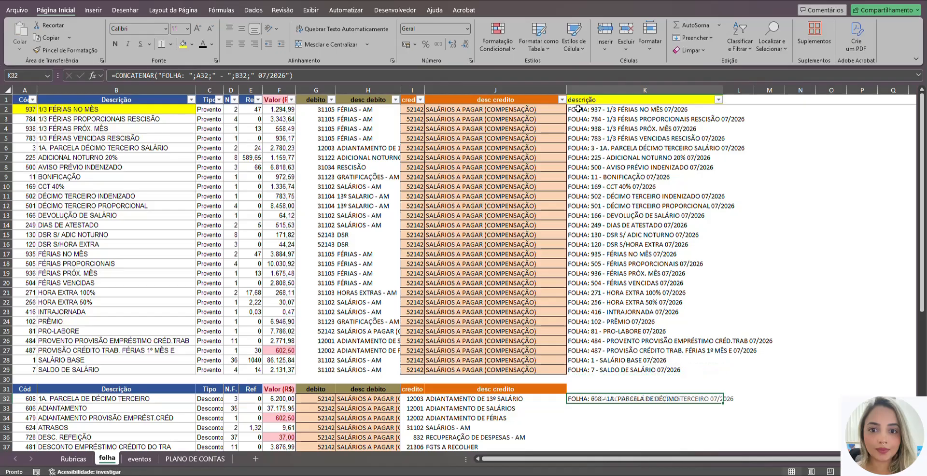
Step: Copy the K32 description formula down the descrição column for the remaining Desconto rows
{"action": "key", "text": "ctrl+c"}
{"action": "key", "text": "Left"}
{"action": "key", "text": "ctrl+Down"}
{"action": "key", "text": "Right"}
{"action": "key", "text": "ctrl+shift+Up"}
{"action": "key", "text": "Return"}
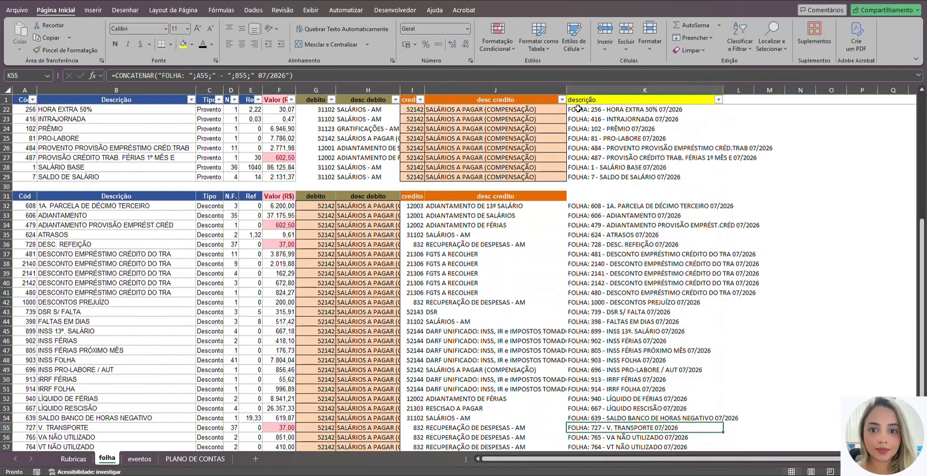
Step: Add the heading "DATA" in L1, next to the descrição column
{"action": "key", "text": "ctrl+Up"}
{"action": "key", "text": "Up"}
{"action": "key", "text": "Up"}
{"action": "key", "text": "Up"}
{"action": "key", "text": "Up"}
{"action": "key", "text": "Up"}
{"action": "key", "text": "Up"}
{"action": "key", "text": "Up"}
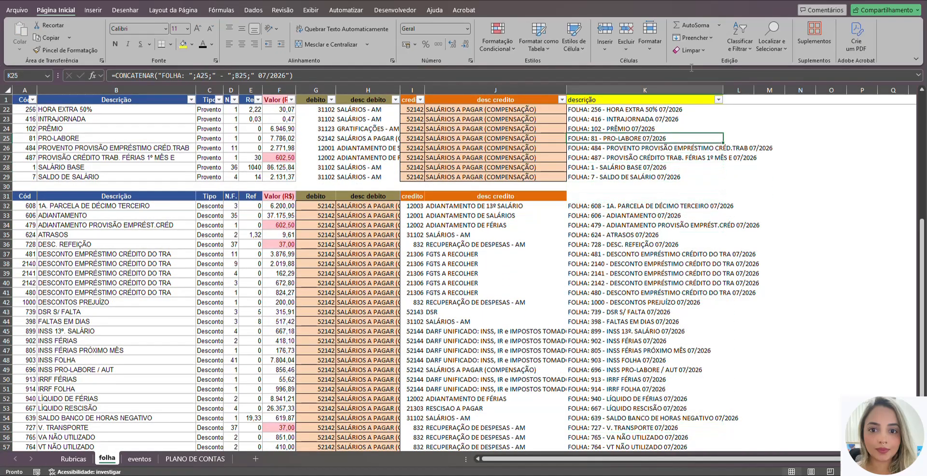
{"action": "left_click", "coordinate": [733, 109]}
{"action": "key", "text": "ctrl+Up"}
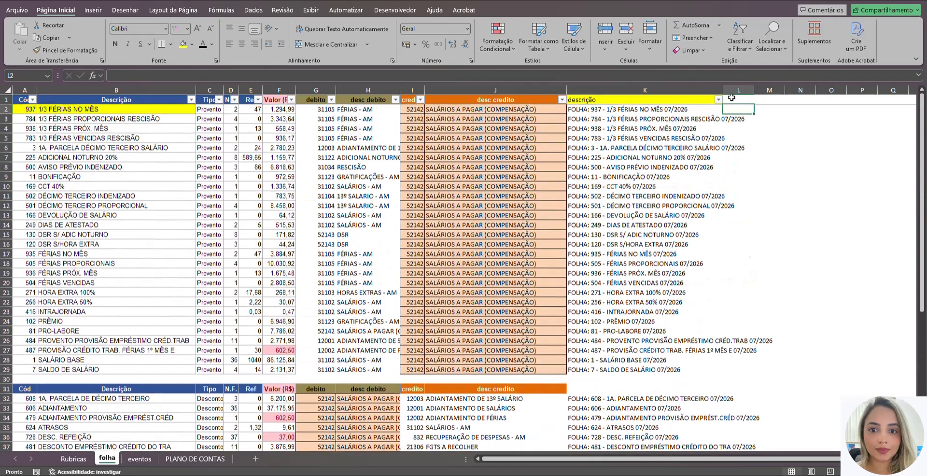
{"action": "left_click", "coordinate": [731, 98]}
{"action": "type", "text": "DATA"}
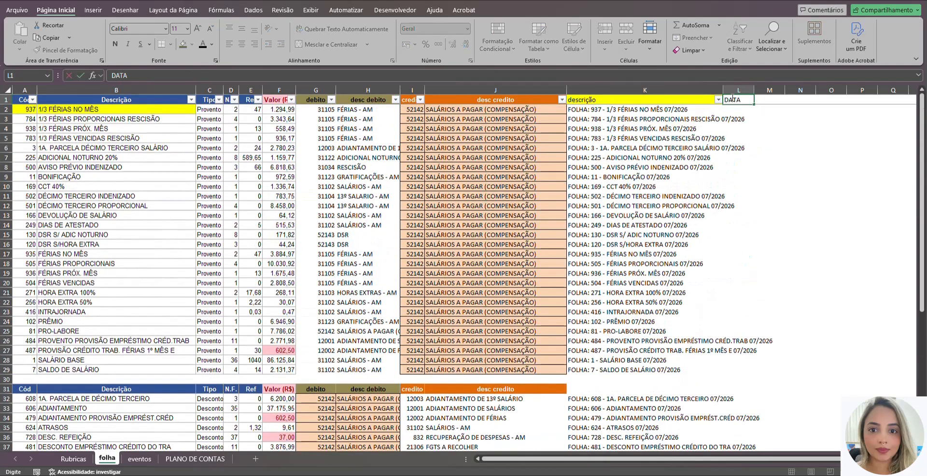
{"action": "key", "text": "Return"}
Step: Enter the date 31/07/2026 in L2 under the DATA heading
{"action": "type", "text": "31/"}
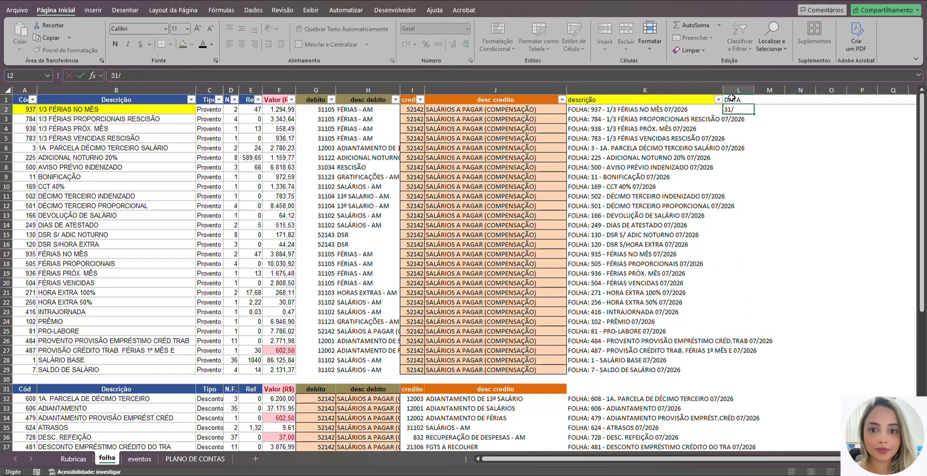
{"action": "key", "text": "Home"}
{"action": "left_click", "coordinate": [736, 110]}
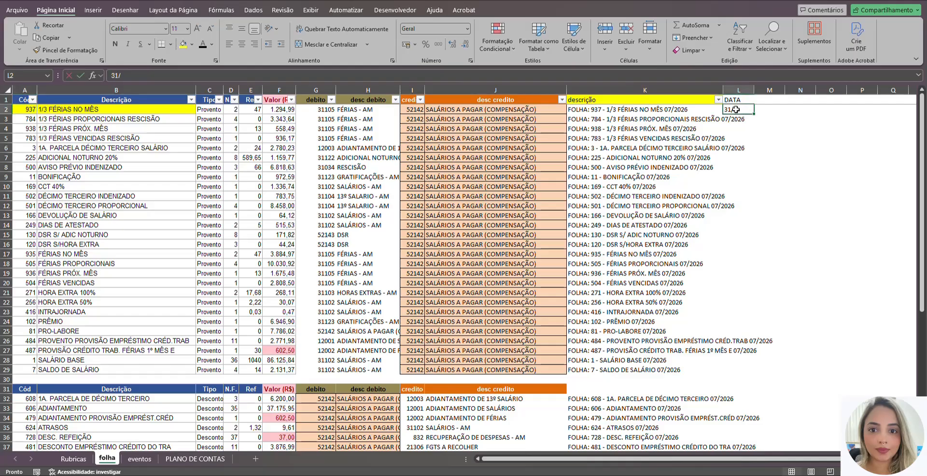
{"action": "double_click", "coordinate": [736, 110]}
{"action": "type", "text": "07/"}
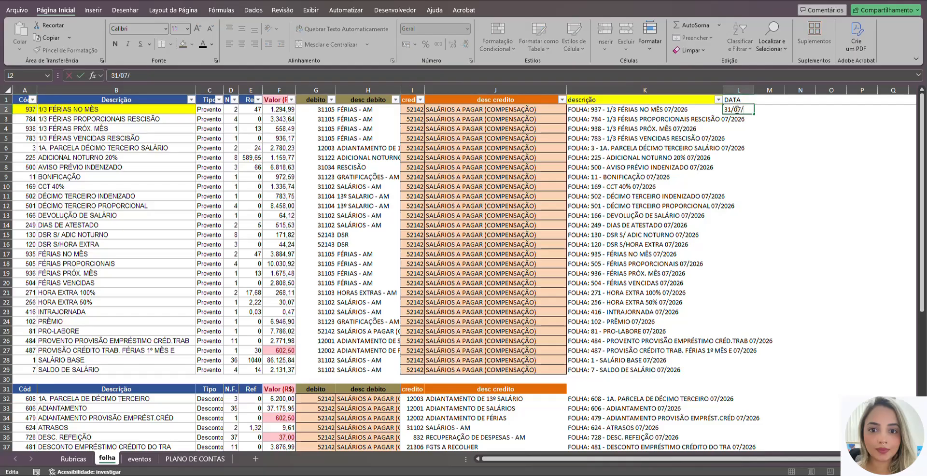
{"action": "type", "text": "2026"}
{"action": "key", "text": "Return"}
Step: Copy the date from L2 down through L29 for all Provento rows
{"action": "key", "text": "Up"}
{"action": "key", "text": "ctrl+c"}
{"action": "key", "text": "Left"}
{"action": "key", "text": "ctrl+Down"}
{"action": "key", "text": "Right"}
{"action": "key", "text": "ctrl+shift+Up"}
{"action": "key", "text": "shift+Down"}
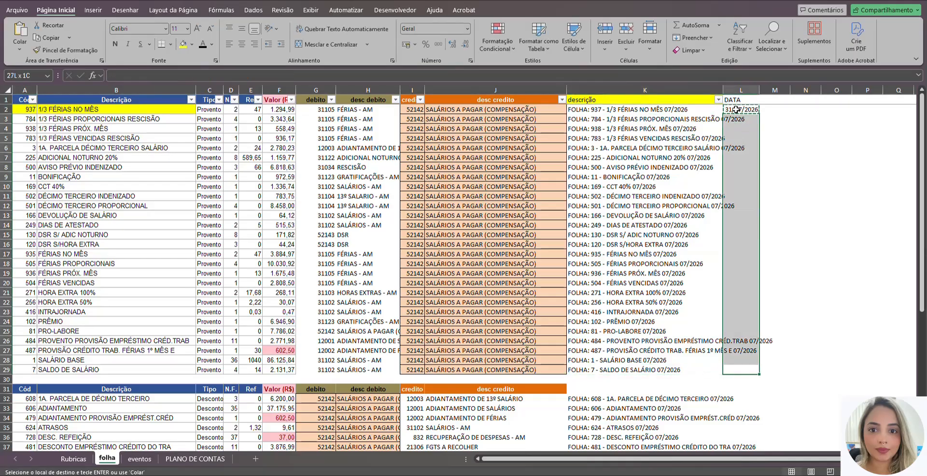
{"action": "key", "text": "Return"}
Step: Copy the date from L29 into L32 for the first Desconto row
{"action": "key", "text": "Down"}
{"action": "key", "text": "Up"}
{"action": "key", "text": "ctrl+c"}
{"action": "key", "text": "Down"}
{"action": "key", "text": "Down"}
{"action": "key", "text": "Down"}
{"action": "key", "text": "Return"}
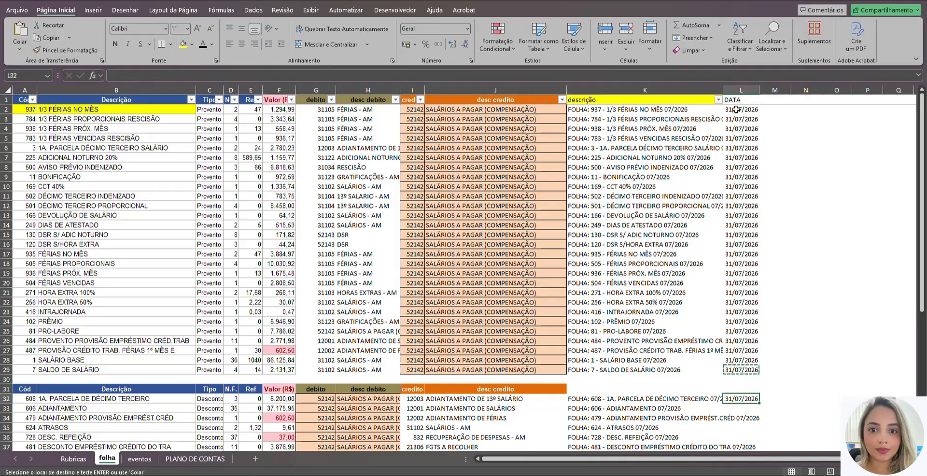
Step: Copy the L32 date down the DATA column for the remaining Desconto rows through L57
{"action": "key", "text": "ctrl+c"}
{"action": "key", "text": "Left"}
{"action": "key", "text": "ctrl+Down"}
{"action": "key", "text": "Right"}
{"action": "key", "text": "ctrl+shift+Up"}
{"action": "key", "text": "shift+Down"}
{"action": "key", "text": "Return"}
{"action": "key", "text": "ctrl+Up"}
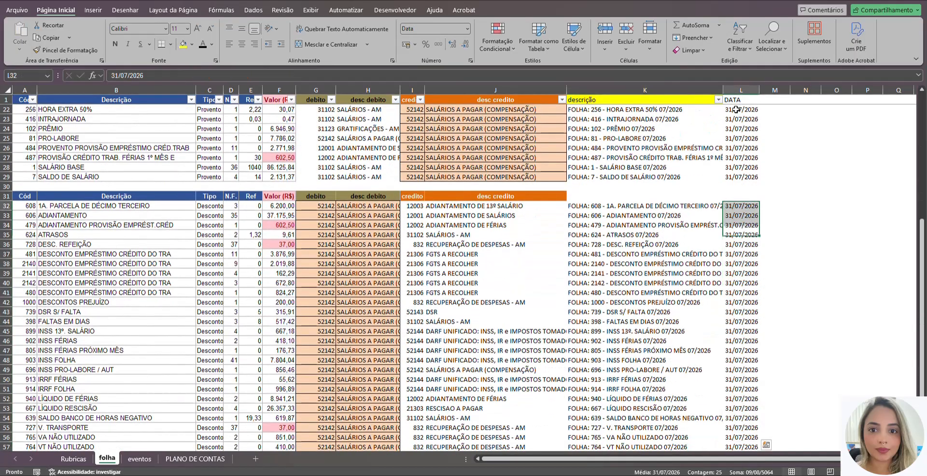
{"action": "key", "text": "ctrl+Up"}
{"action": "key", "text": "ctrl+Up"}
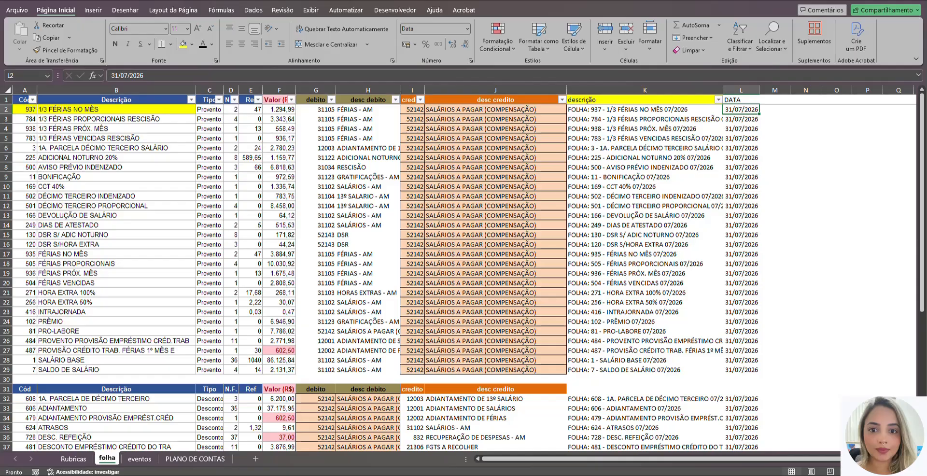
Step: Widen the Tipo, Ref and Valor columns and add the Resumo INSS, Resumo ir and Resumo fgts blocks in columns E:F, starting at E59
{"action": "scroll", "coordinate": [235, 264], "scroll_direction": "down", "scroll_amount": 14}
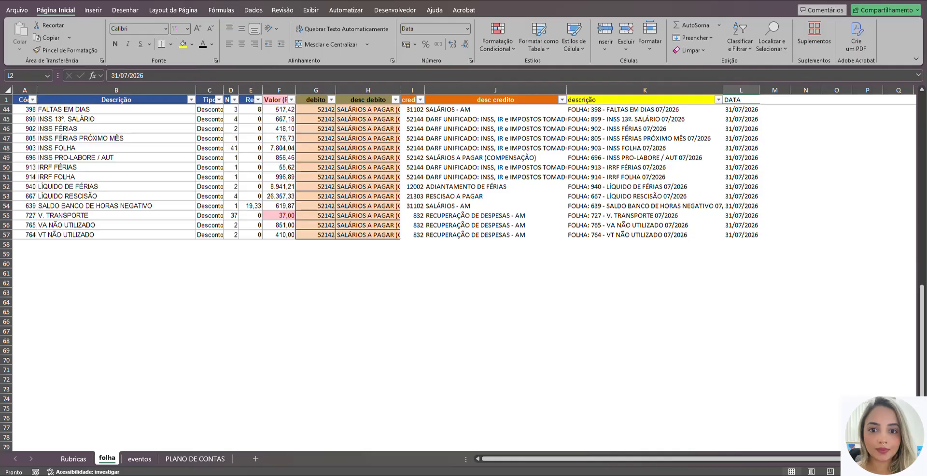
{"action": "left_click", "coordinate": [286, 274]}
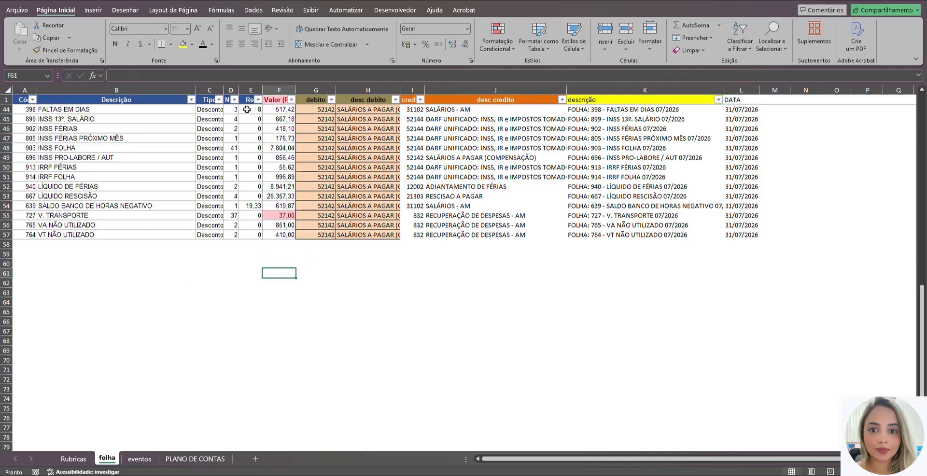
{"action": "left_click_drag", "start_coordinate": [222, 89], "coordinate": [237, 89]}
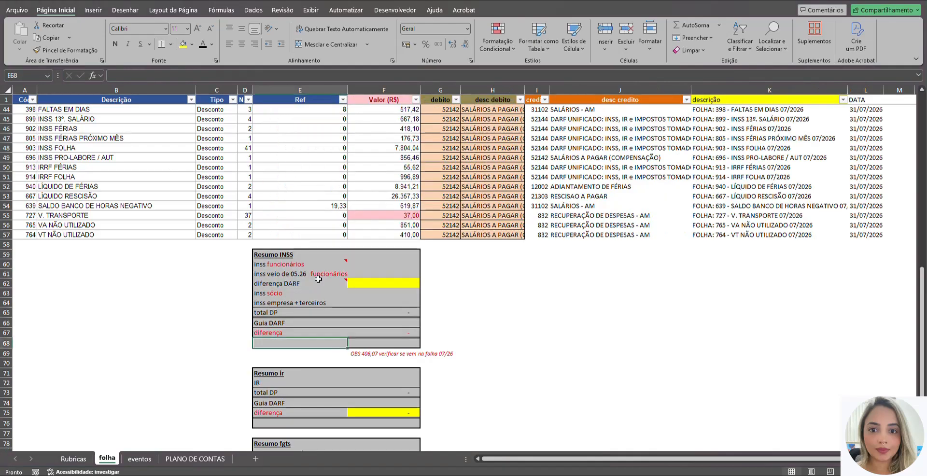
Step: Examine the Resumo INSS, Resumo ir and Resumo fgts blocks and the accounting note on the inss funcionários cell
{"action": "left_click_drag", "start_coordinate": [309, 265], "coordinate": [373, 335]}
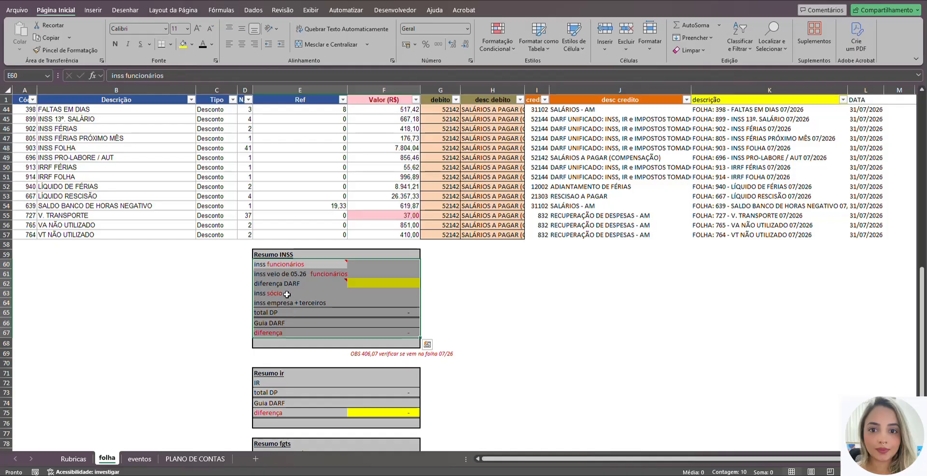
{"action": "scroll", "coordinate": [291, 304], "scroll_direction": "down", "scroll_amount": 5}
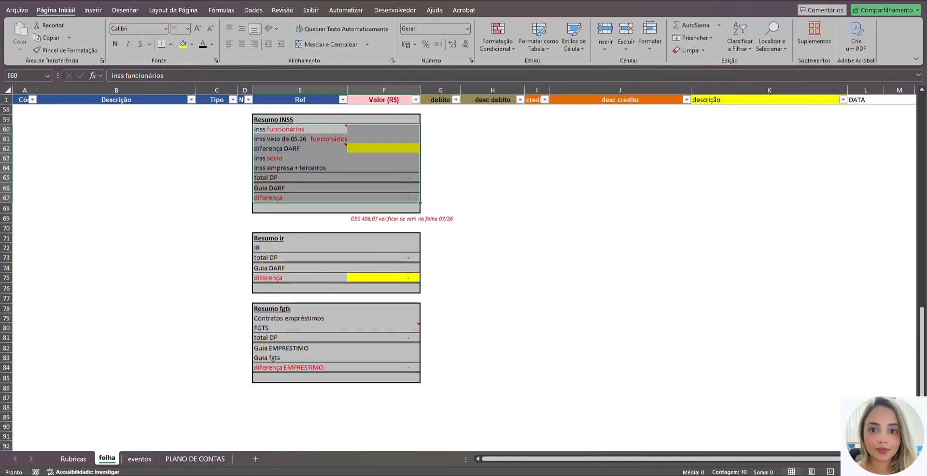
{"action": "scroll", "coordinate": [285, 264], "scroll_direction": "up", "scroll_amount": 5}
{"action": "left_click", "coordinate": [337, 258]}
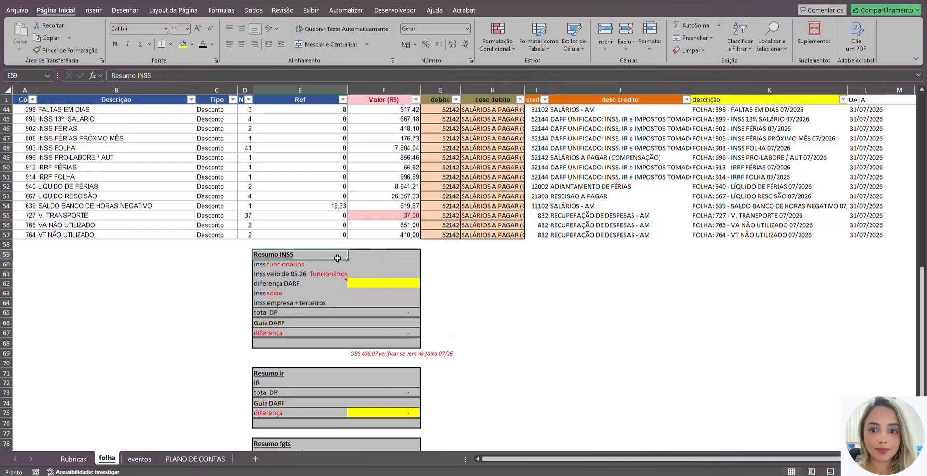
{"action": "left_click", "coordinate": [296, 374]}
{"action": "scroll", "coordinate": [300, 379], "scroll_direction": "down", "scroll_amount": 5}
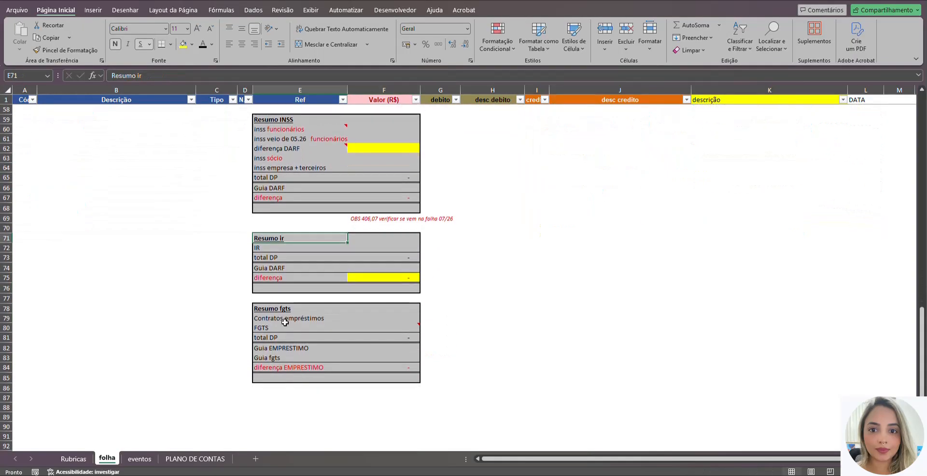
{"action": "left_click", "coordinate": [290, 309]}
{"action": "scroll", "coordinate": [309, 300], "scroll_direction": "up", "scroll_amount": 9}
{"action": "scroll", "coordinate": [351, 280], "scroll_direction": "down", "scroll_amount": 4}
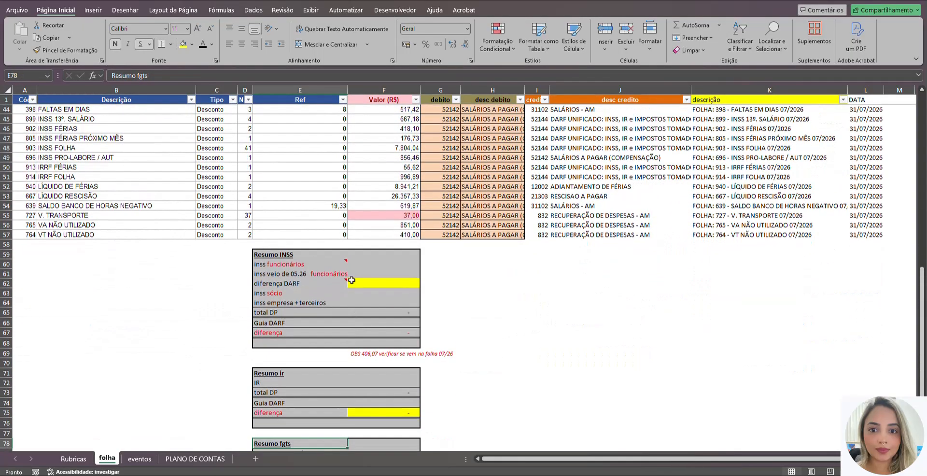
{"action": "left_click", "coordinate": [330, 274]}
{"action": "mouse_move", "coordinate": [300, 267]}
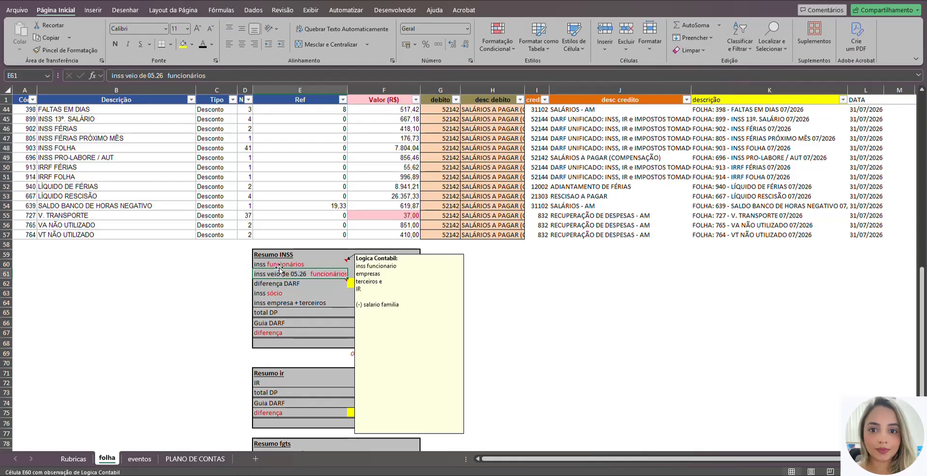
{"action": "left_click", "coordinate": [319, 303]}
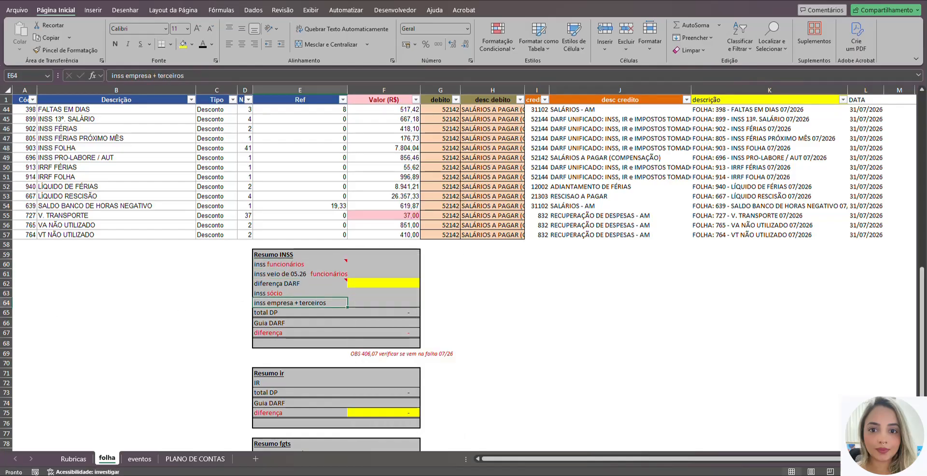
Step: Highlight the five INSS discount rows, A45:F49, with a purple fill
{"action": "scroll", "coordinate": [338, 242], "scroll_direction": "up", "scroll_amount": 5}
{"action": "left_click_drag", "start_coordinate": [25, 254], "coordinate": [386, 293]}
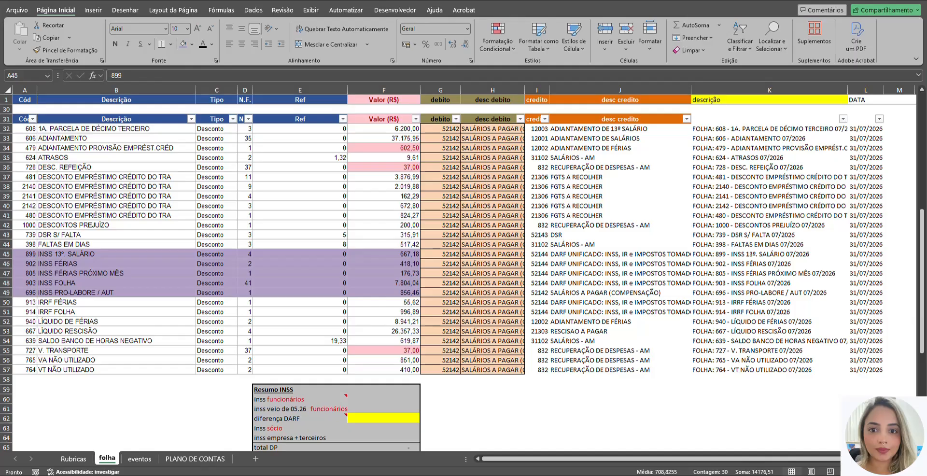
Step: Enter the inss funcionários total in F60 as the sum of F45:F49
{"action": "left_click", "coordinate": [371, 400]}
{"action": "type", "text": "=SOMA("}
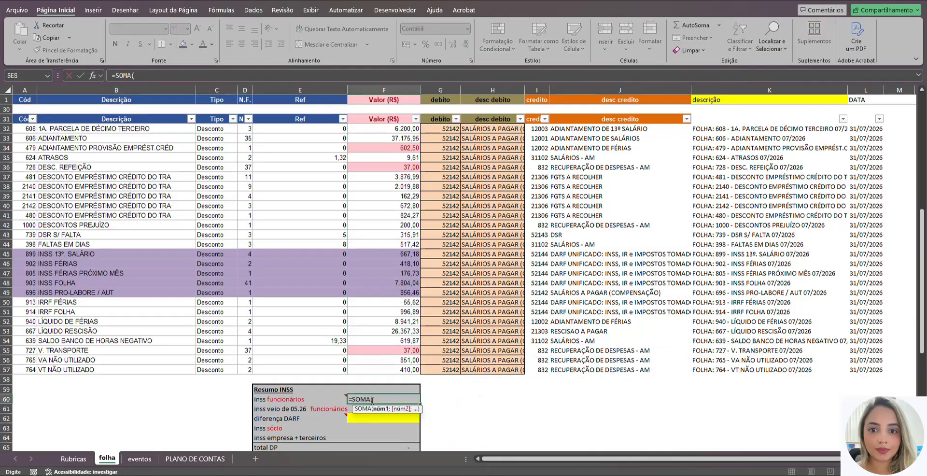
{"action": "left_click", "coordinate": [409, 256]}
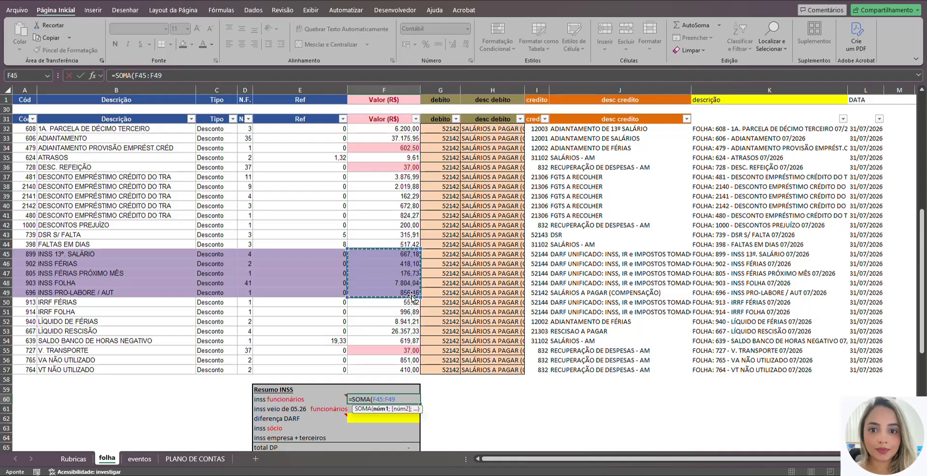
{"action": "key", "text": "Return"}
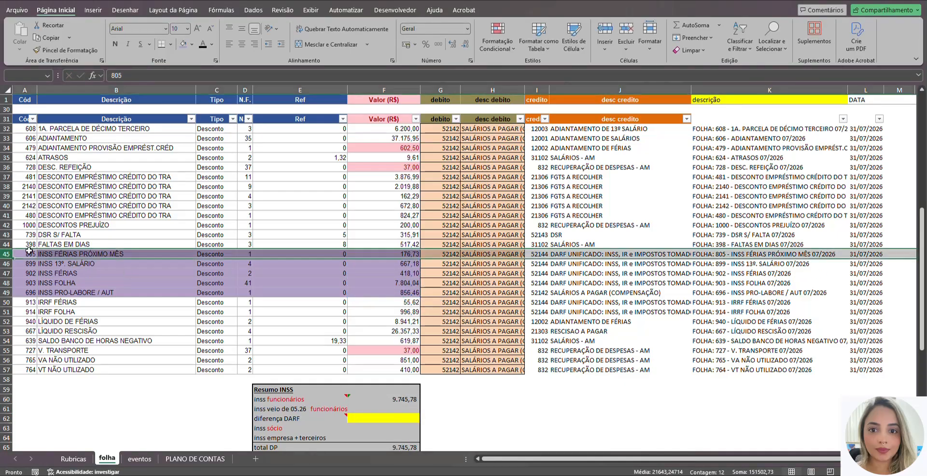
Step: Place the INSS FÉRIAS PRÓXIMO MÊS row above the other INSS rows, in row 45, and fill A45:F45 light blue
{"action": "left_click", "coordinate": [28, 253]}
{"action": "left_click_drag", "start_coordinate": [60, 252], "coordinate": [386, 254]}
{"action": "left_click", "coordinate": [192, 44]}
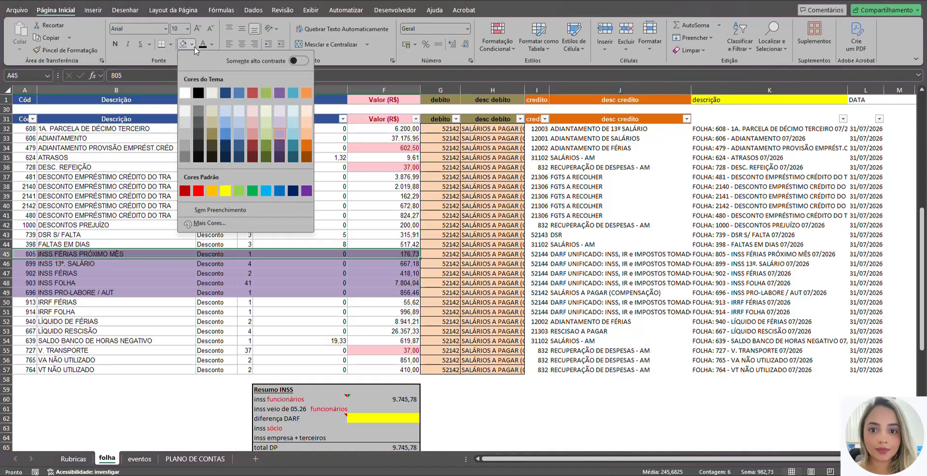
{"action": "left_click", "coordinate": [293, 135]}
{"action": "left_click", "coordinate": [87, 273]}
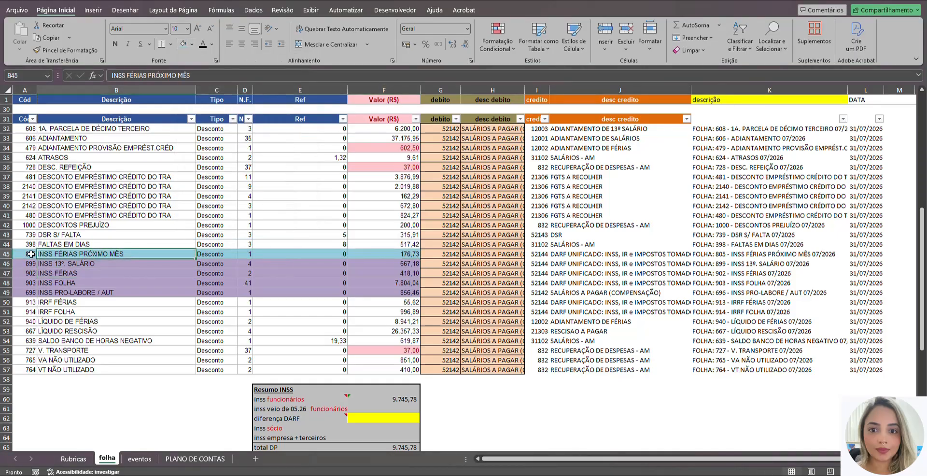
{"action": "left_click_drag", "start_coordinate": [31, 254], "coordinate": [127, 250]}
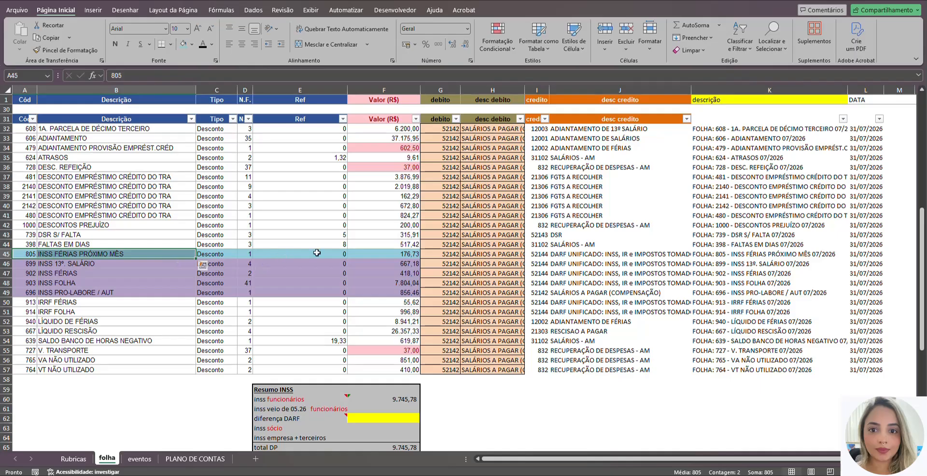
{"action": "left_click", "coordinate": [357, 254]}
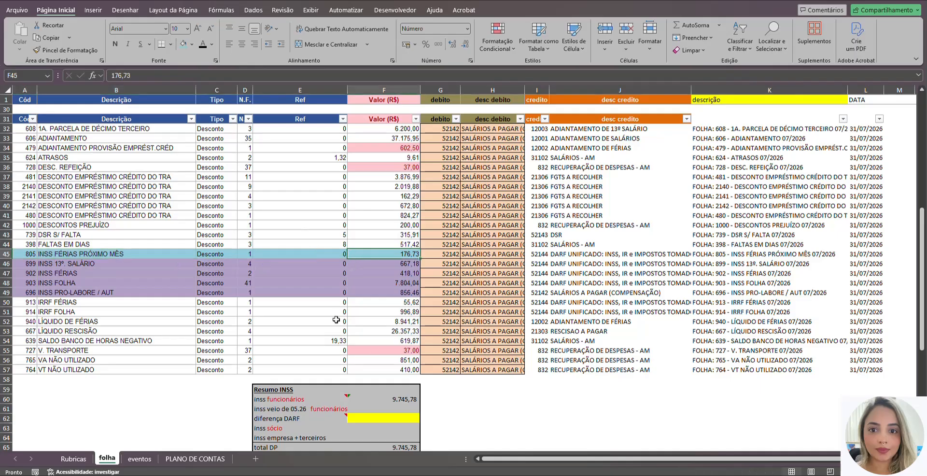
Step: Set the inss funcionários total in F60 to the sum of the purple rows, F46:F49
{"action": "left_click", "coordinate": [405, 409]}
{"action": "left_click", "coordinate": [405, 400]}
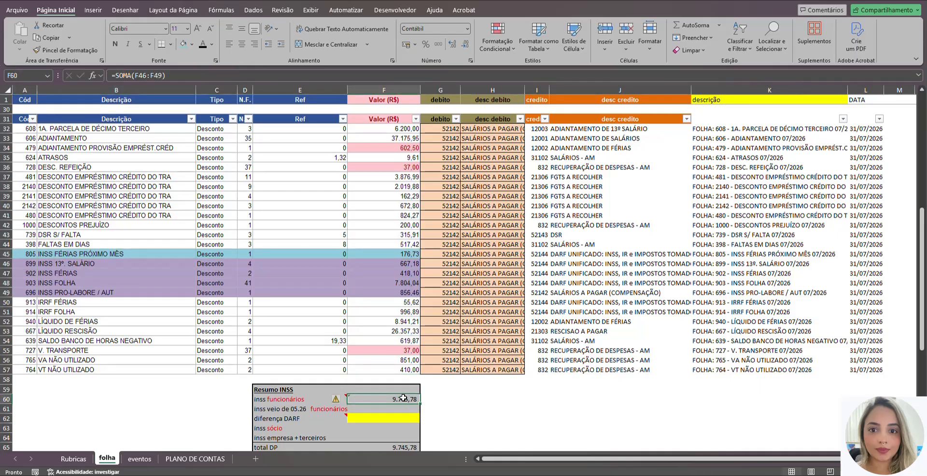
{"action": "type", "text": "=SOMA("}
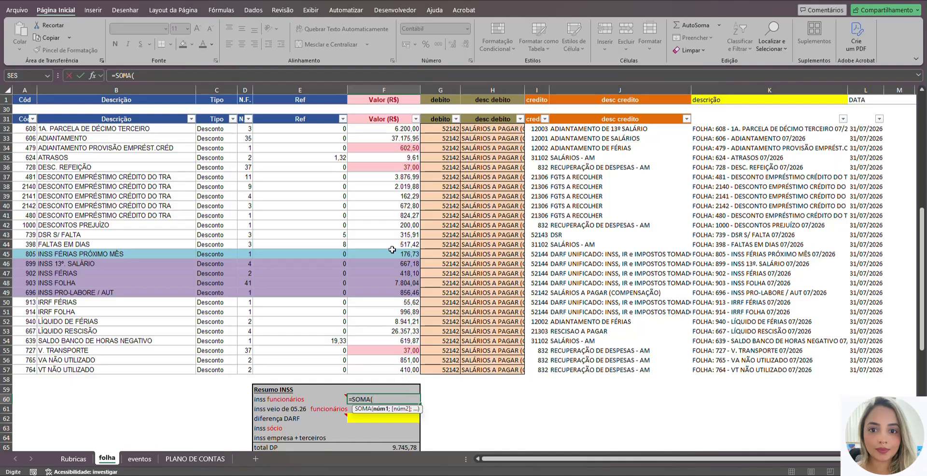
{"action": "left_click_drag", "start_coordinate": [392, 264], "coordinate": [394, 293]}
{"action": "key", "text": "Return"}
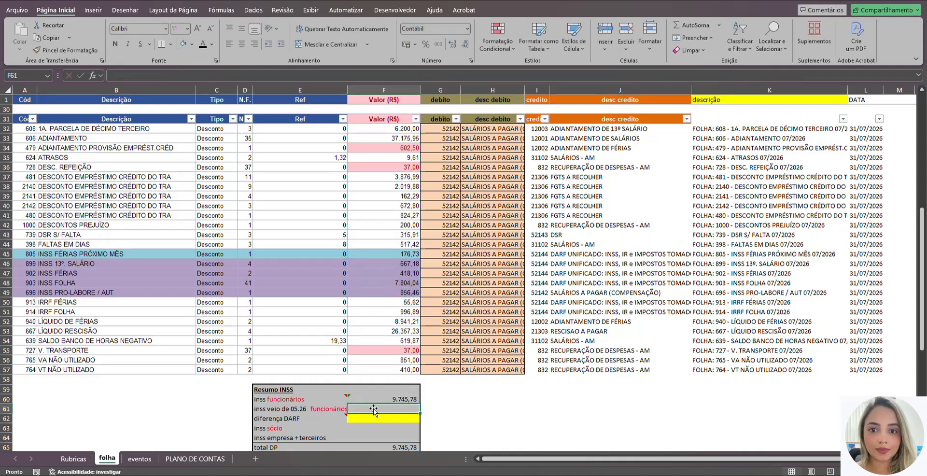
Step: Link the "inss veio de 05.26 funcionários" value in F61 to the INSS FÉRIAS PRÓXIMO MÊS amount in F45
{"action": "type", "text": "="}
{"action": "left_click", "coordinate": [393, 254]}
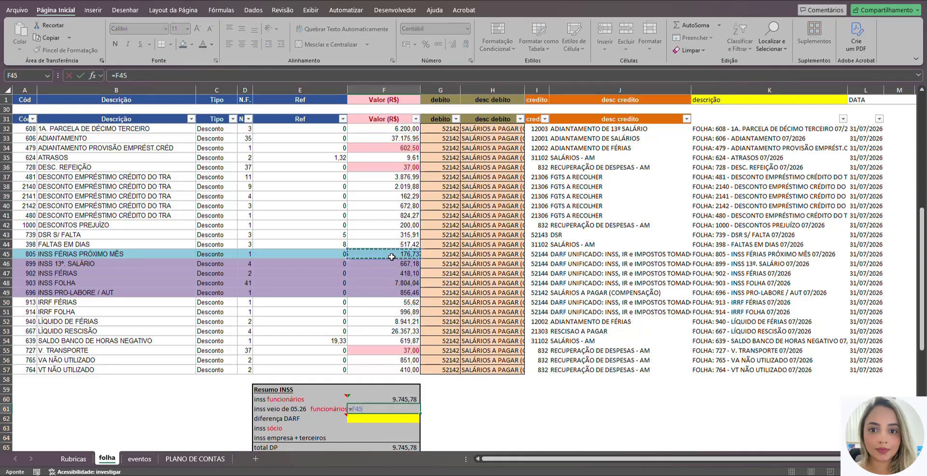
{"action": "key", "text": "Return"}
{"action": "left_click", "coordinate": [282, 411]}
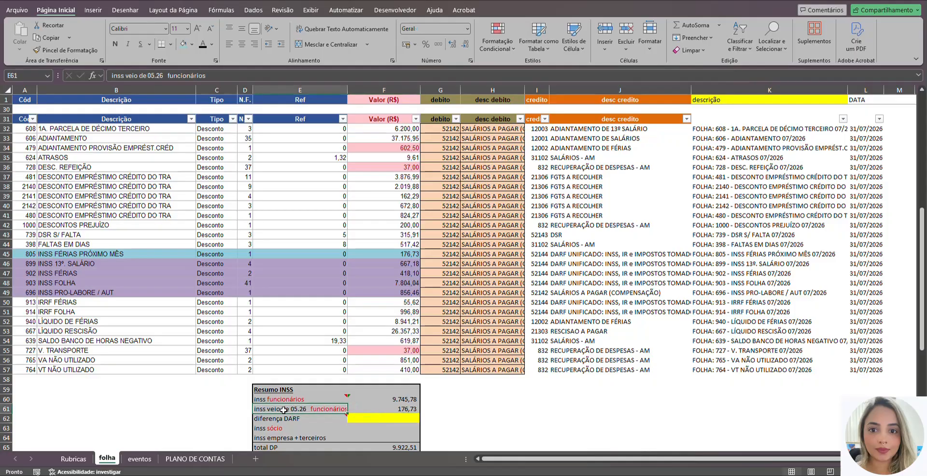
{"action": "scroll", "coordinate": [351, 357], "scroll_direction": "down", "scroll_amount": 4}
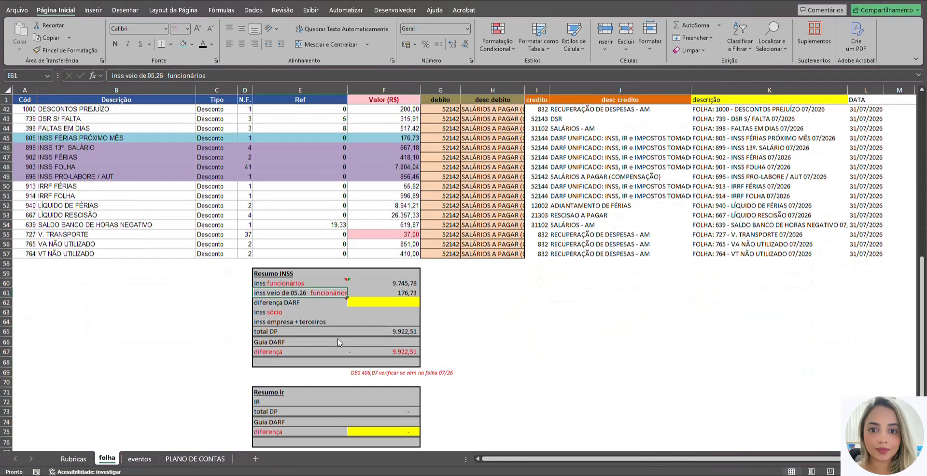
{"action": "left_click", "coordinate": [351, 355]}
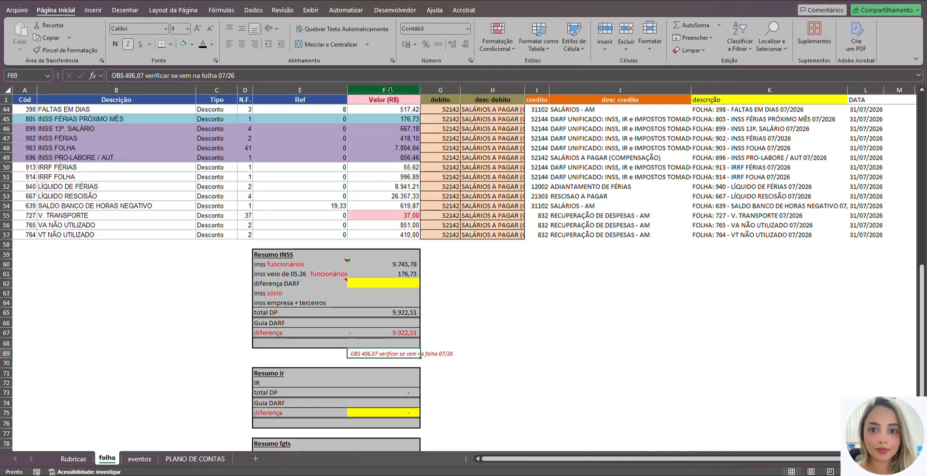
Step: Change the month in the Resumo INSS label in E61 so it reads "inss veio de 07.26 funcionários"
{"action": "left_click", "coordinate": [401, 121]}
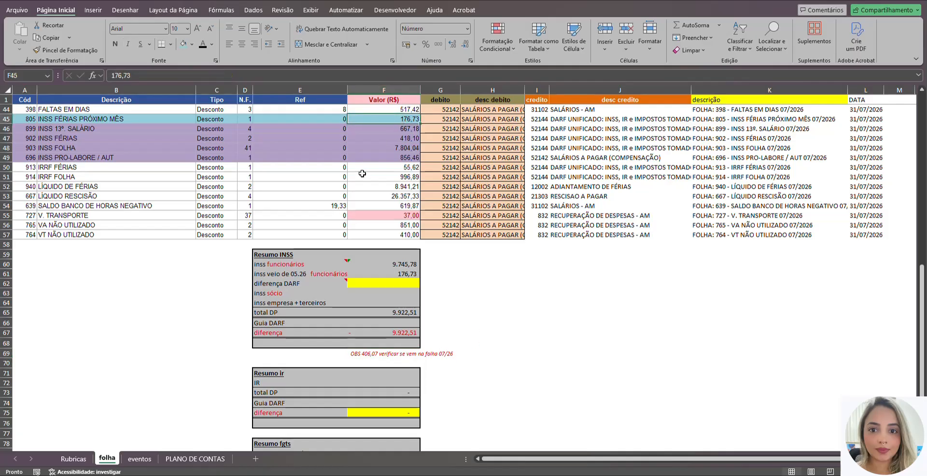
{"action": "left_click", "coordinate": [394, 274]}
{"action": "double_click", "coordinate": [297, 274]}
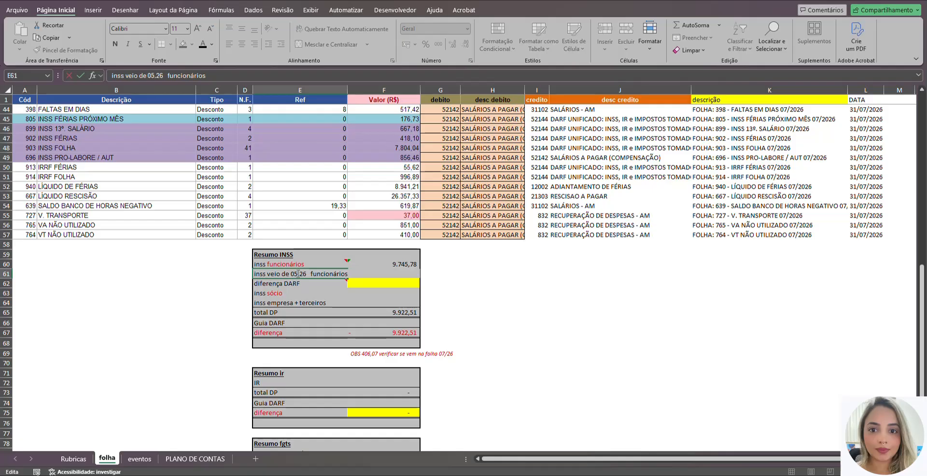
{"action": "key", "text": "BackSpace"}
{"action": "type", "text": "7"}
{"action": "key", "text": "Return"}
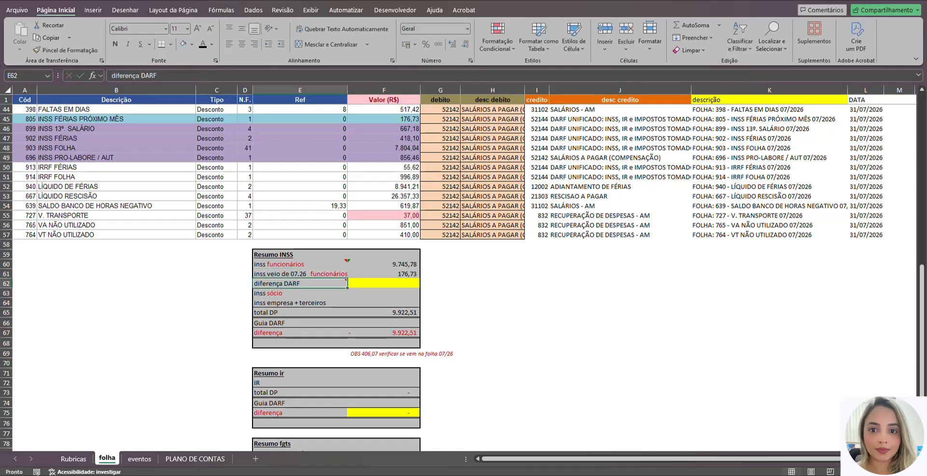
{"action": "left_click", "coordinate": [407, 283]}
{"action": "left_click", "coordinate": [310, 283]}
{"action": "left_click_drag", "start_coordinate": [286, 284], "coordinate": [407, 284]}
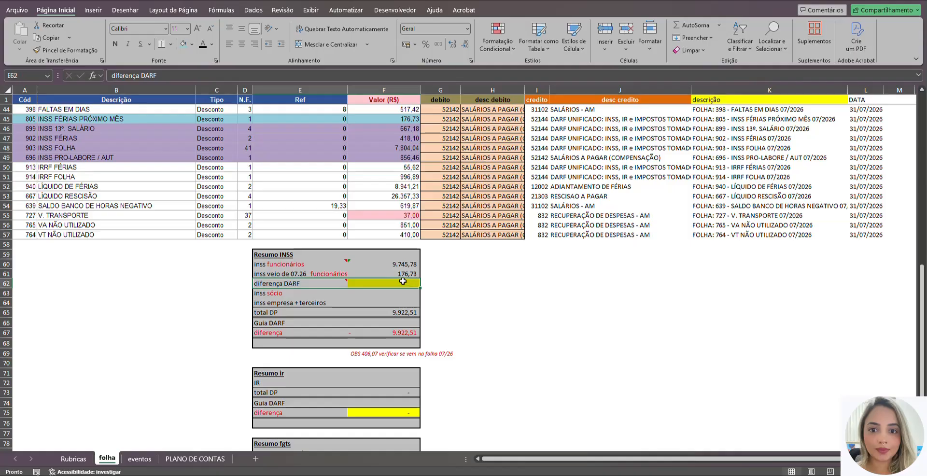
{"action": "left_click", "coordinate": [276, 294]}
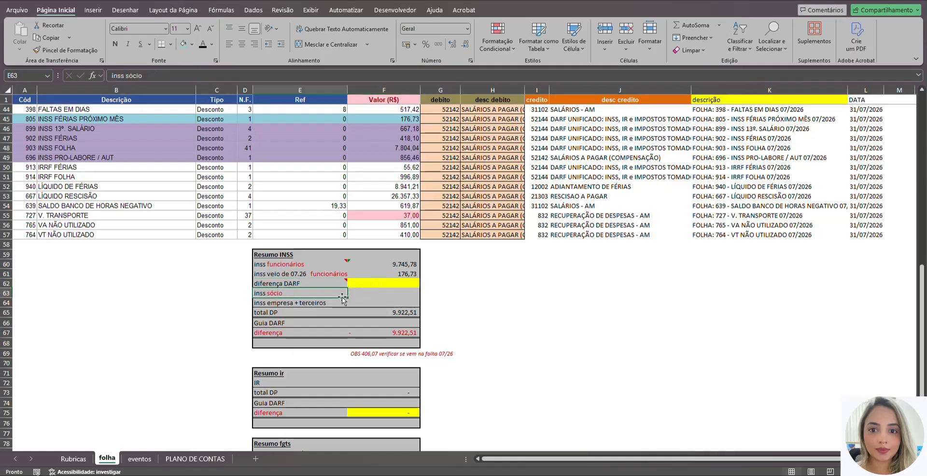
{"action": "left_click_drag", "start_coordinate": [345, 291], "coordinate": [384, 290]}
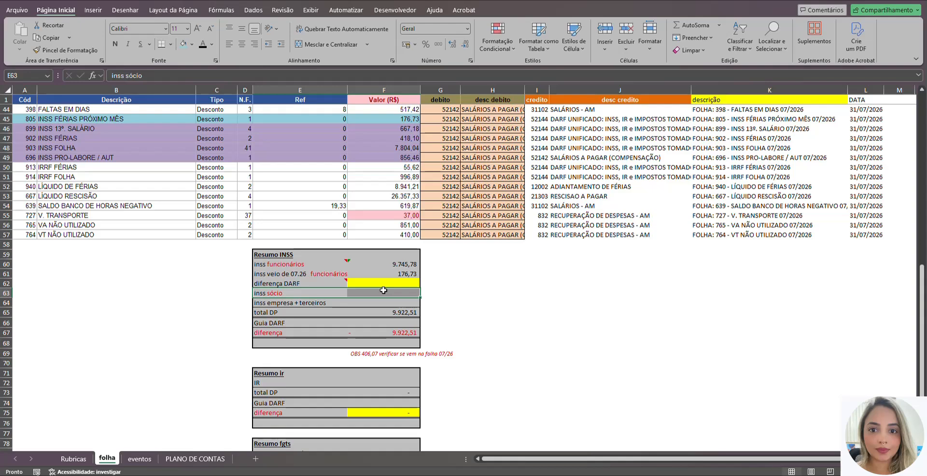
{"action": "left_click", "coordinate": [369, 275]}
{"action": "left_click", "coordinate": [367, 260]}
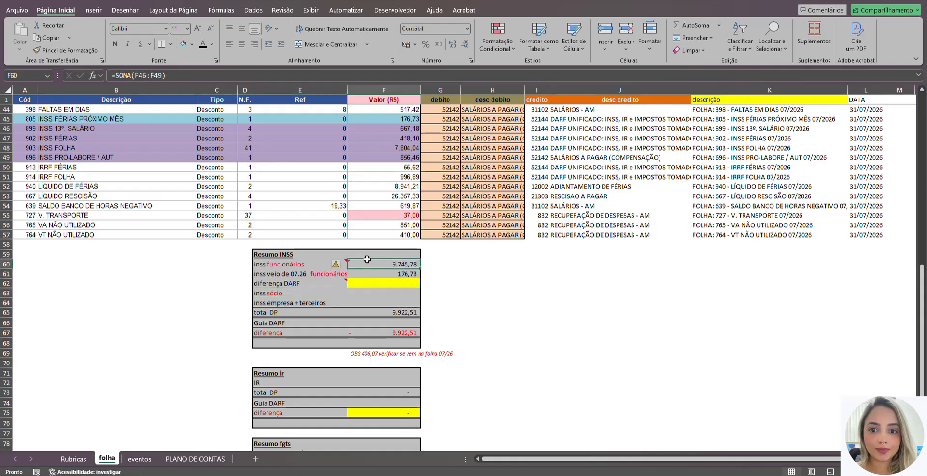
Step: Fill the INSS PRO-LABORE / AUT row, A49:F49, with light green
{"action": "left_click", "coordinate": [89, 129]}
{"action": "left_click_drag", "start_coordinate": [29, 156], "coordinate": [386, 157]}
{"action": "left_click", "coordinate": [192, 44]}
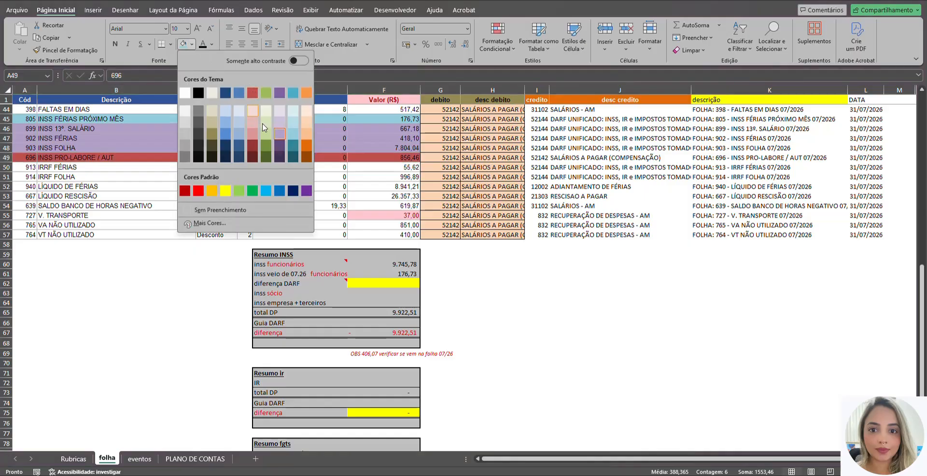
{"action": "left_click", "coordinate": [264, 132]}
{"action": "left_click", "coordinate": [384, 158]}
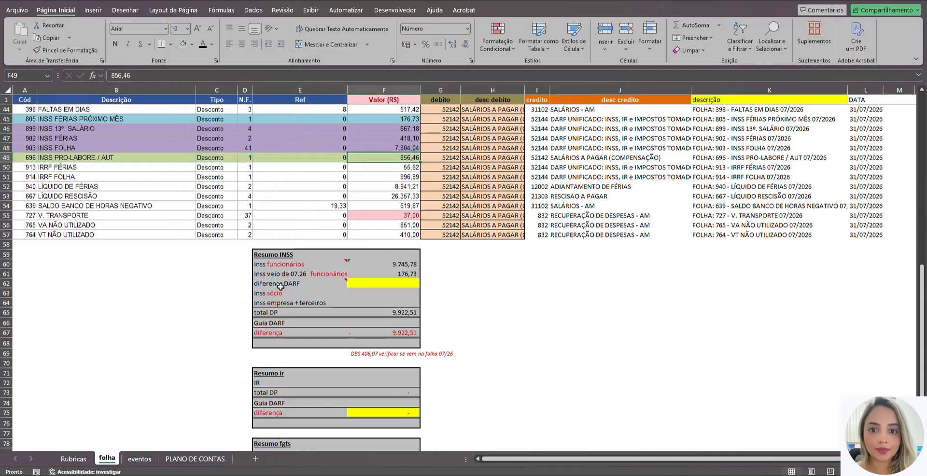
Step: Link the inss sócio value in F63 to the INSS PRO-LABORE / AUT amount in F49
{"action": "left_click", "coordinate": [360, 293]}
{"action": "type", "text": "="}
{"action": "left_click", "coordinate": [375, 154]}
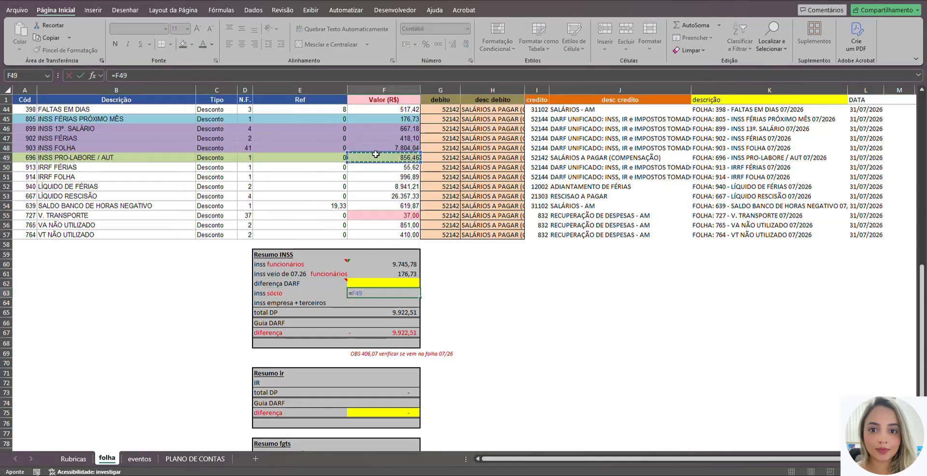
{"action": "key", "text": "Return"}
Step: Set the inss funcionários total in F60 to =SOMA(F46:F48), leaving out the pro-labore row
{"action": "key", "text": "Up"}
{"action": "key", "text": "Up"}
{"action": "key", "text": "Up"}
{"action": "key", "text": "Up"}
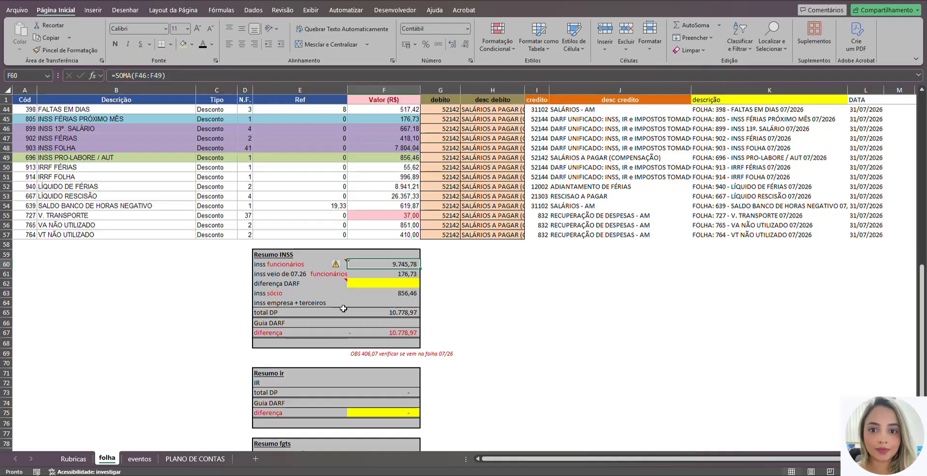
{"action": "type", "text": "=SOMA("}
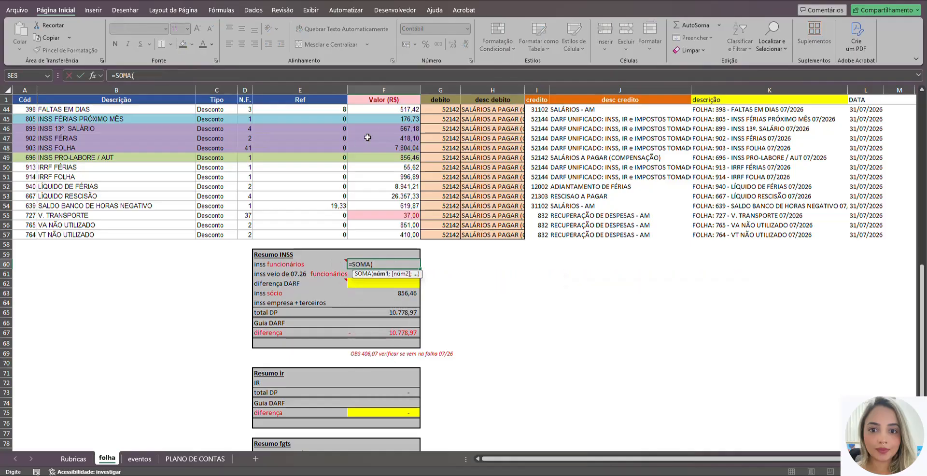
{"action": "left_click_drag", "start_coordinate": [382, 128], "coordinate": [382, 148]}
{"action": "key", "text": "Return"}
{"action": "key", "text": "Up"}
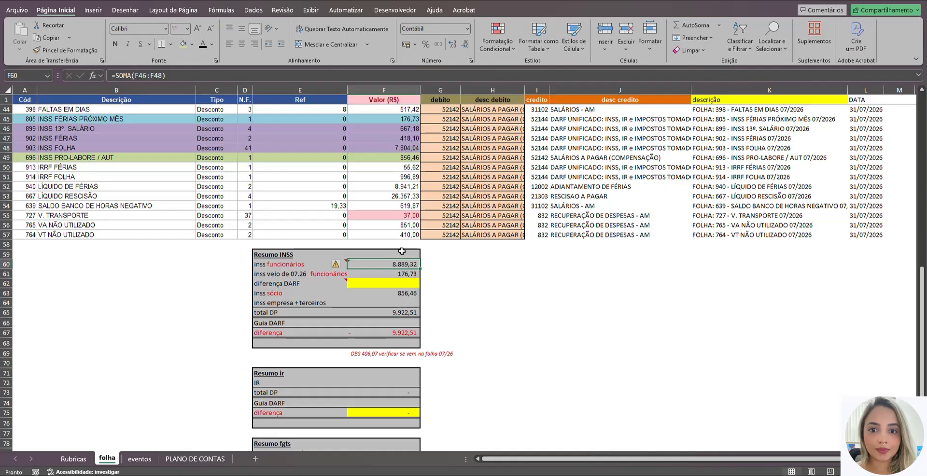
Step: Switch to the payroll PDF in Acrobat and show its INSS totals beside the spreadsheet
{"action": "left_click_drag", "start_coordinate": [306, 303], "coordinate": [395, 302]}
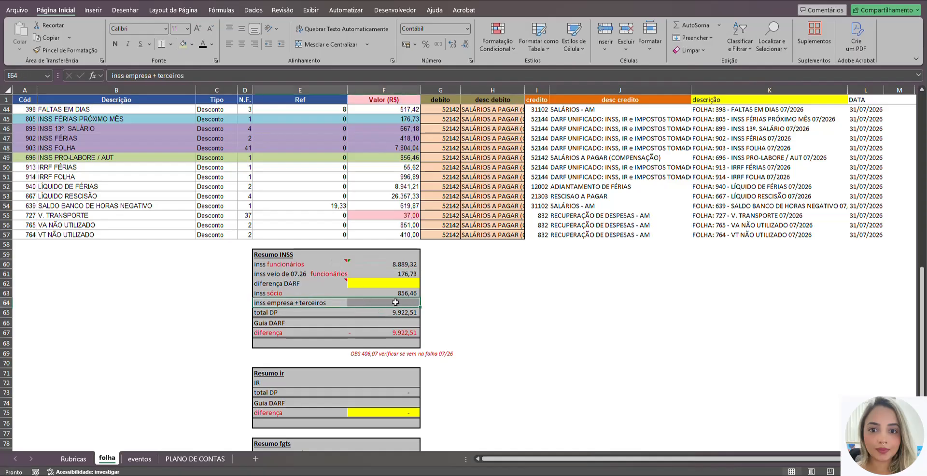
{"action": "left_click_drag", "start_coordinate": [381, 128], "coordinate": [75, 201]}
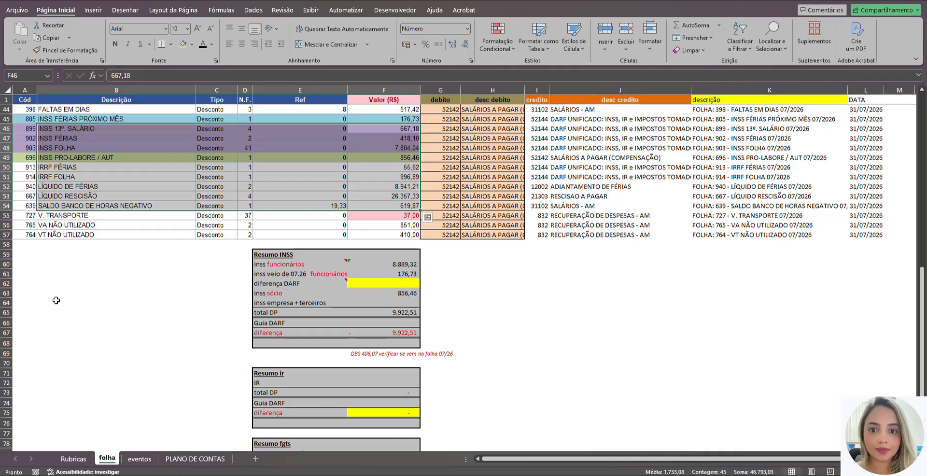
{"action": "key", "text": "alt+Tab"}
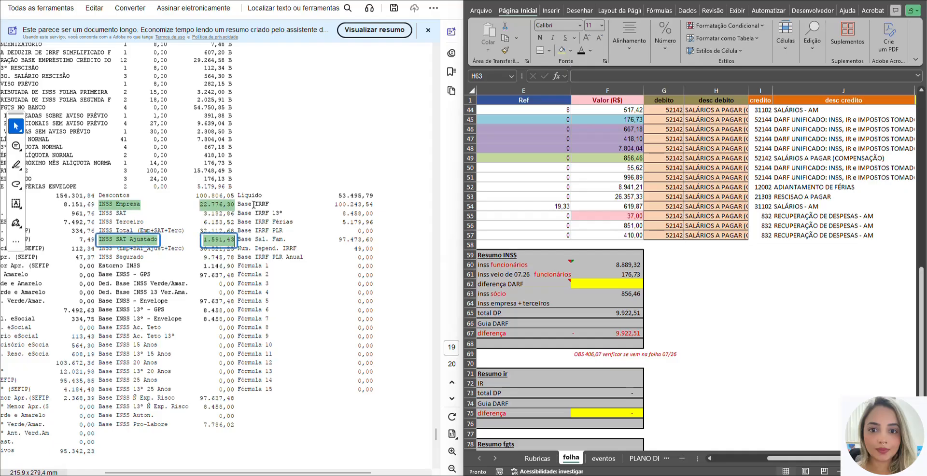
Step: Split the "inss empresa + terceiros" line of Resumo INSS into "inss empresa" in row 64 and "terceiros" in row 65
{"action": "left_click", "coordinate": [538, 320]}
{"action": "key", "text": "Left"}
{"action": "key", "text": "Left"}
{"action": "key", "text": "Left"}
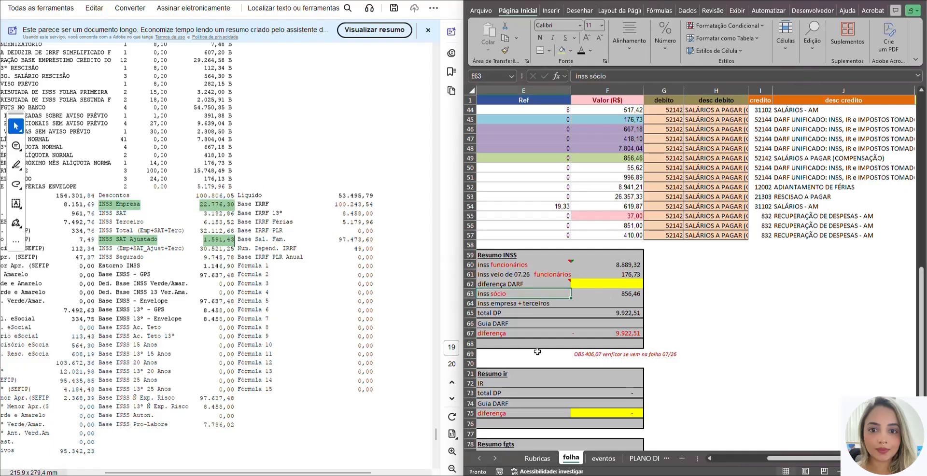
{"action": "key", "text": "Down"}
{"action": "key", "text": "Up"}
{"action": "key", "text": "Right"}
{"action": "key", "text": "Down"}
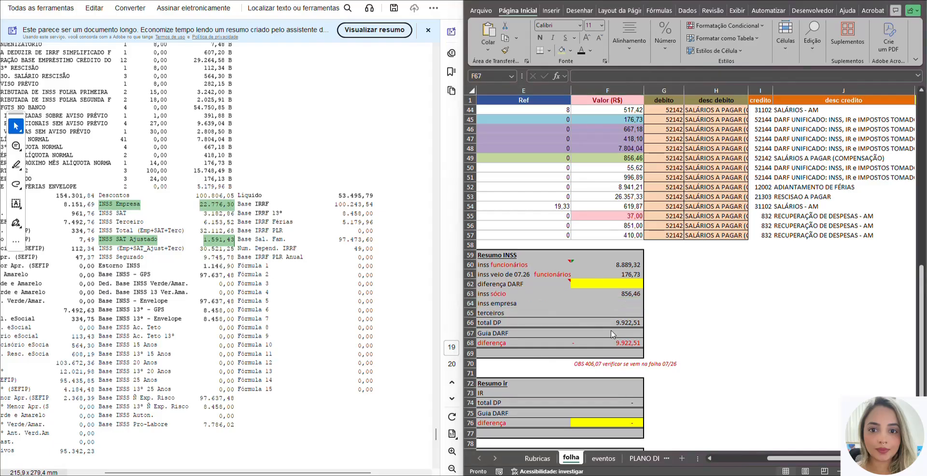
Step: Enter the inss empresa amount in F64 as =22776,30+1591,43, from the PDF's INSS Empresa and INSS SAT Ajustado lines
{"action": "left_click", "coordinate": [611, 334]}
{"action": "key", "text": "Up"}
{"action": "key", "text": "Up"}
{"action": "key", "text": "Up"}
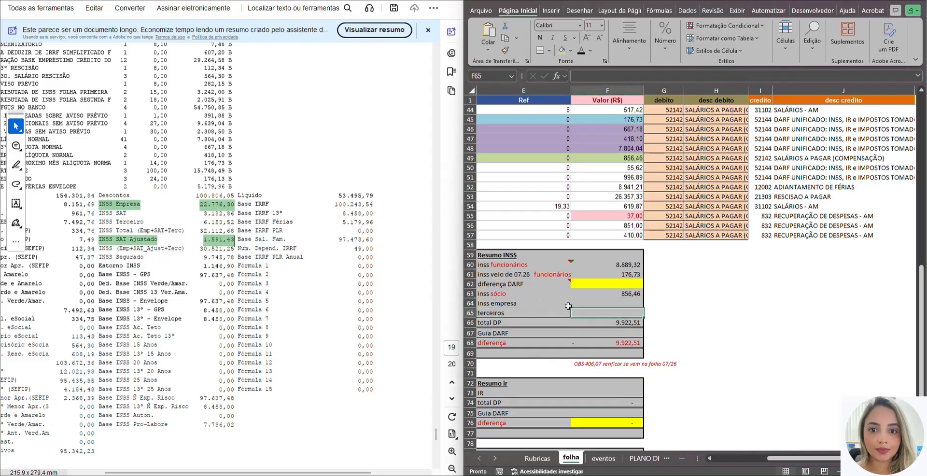
{"action": "key", "text": "Left"}
{"action": "key", "text": "Right"}
{"action": "key", "text": "Right"}
{"action": "key", "text": "Left"}
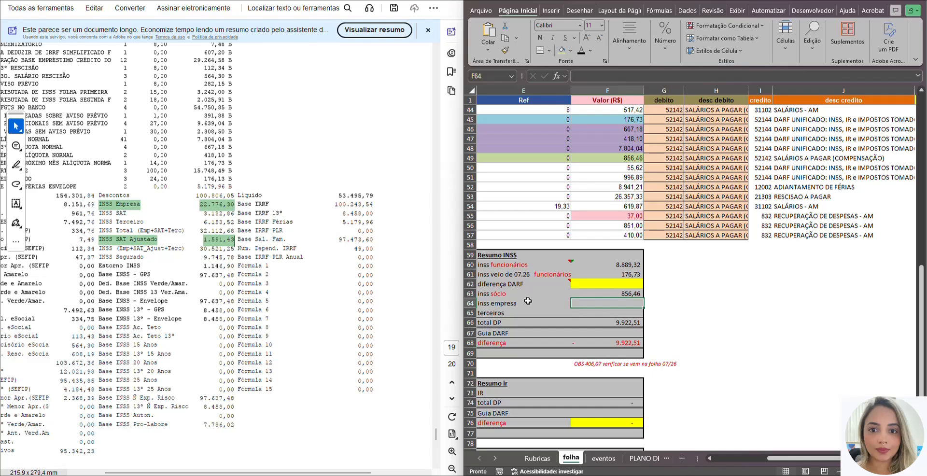
{"action": "type", "text": "="}
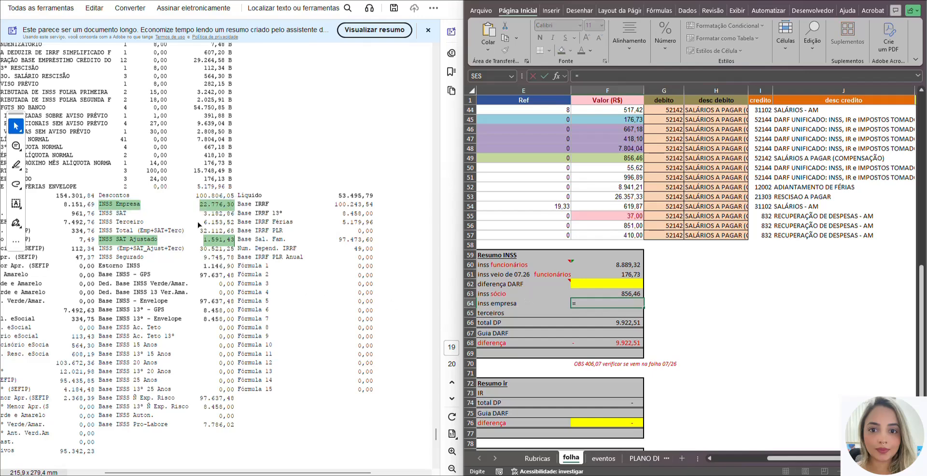
{"action": "type", "text": "22776"}
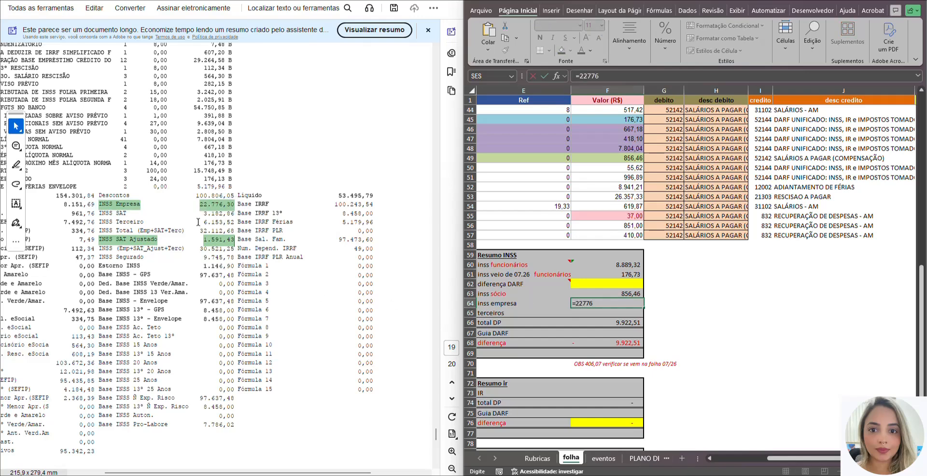
{"action": "type", "text": ",30+1591,43"}
{"action": "key", "text": "Return"}
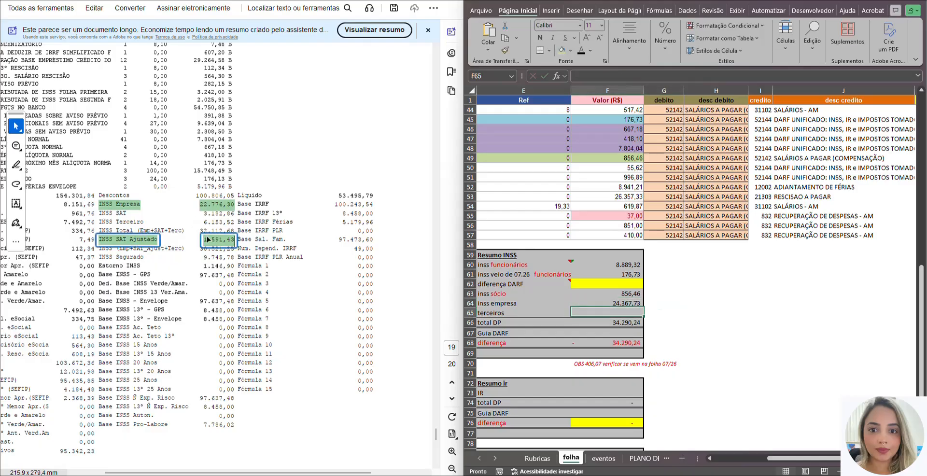
Step: Highlight the INSS Terceiro line in pink in the PDF and enter 6153,52 as the terceiros amount in F65
{"action": "key", "text": "Left"}
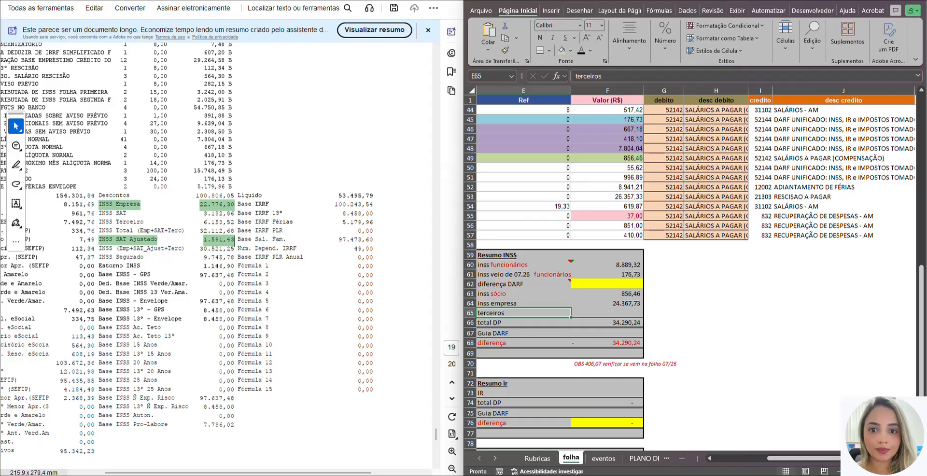
{"action": "triple_click", "coordinate": [142, 224]}
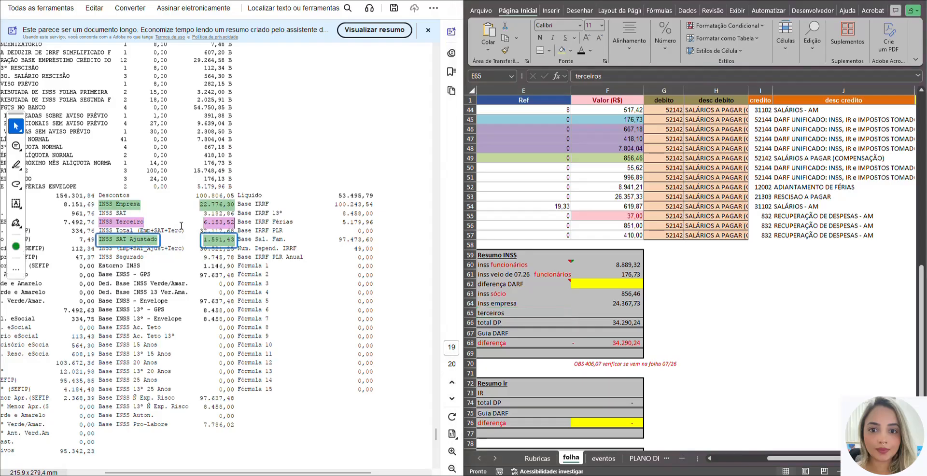
{"action": "left_click", "coordinate": [551, 315]}
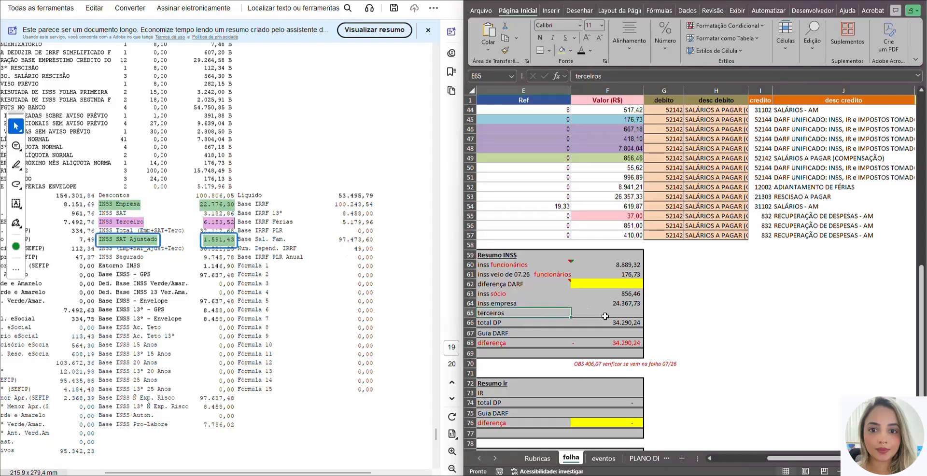
{"action": "left_click", "coordinate": [606, 316]}
{"action": "type", "text": "61"}
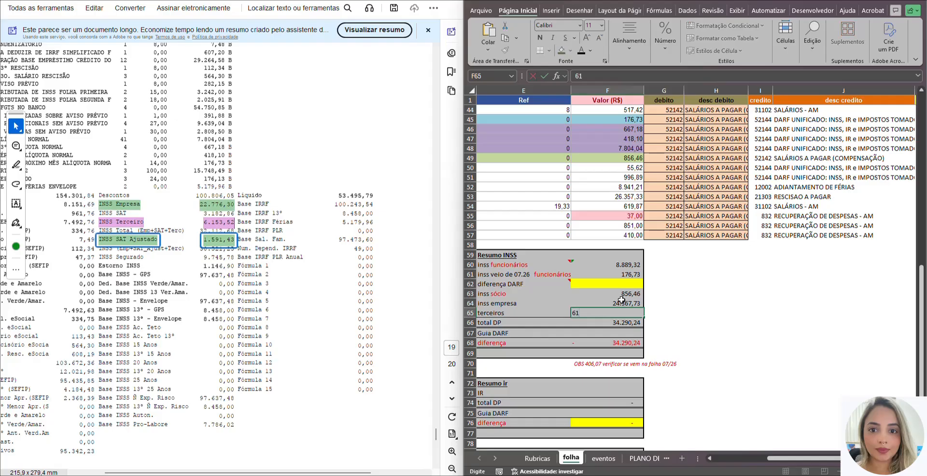
{"action": "type", "text": "53,52"}
{"action": "key", "text": "Return"}
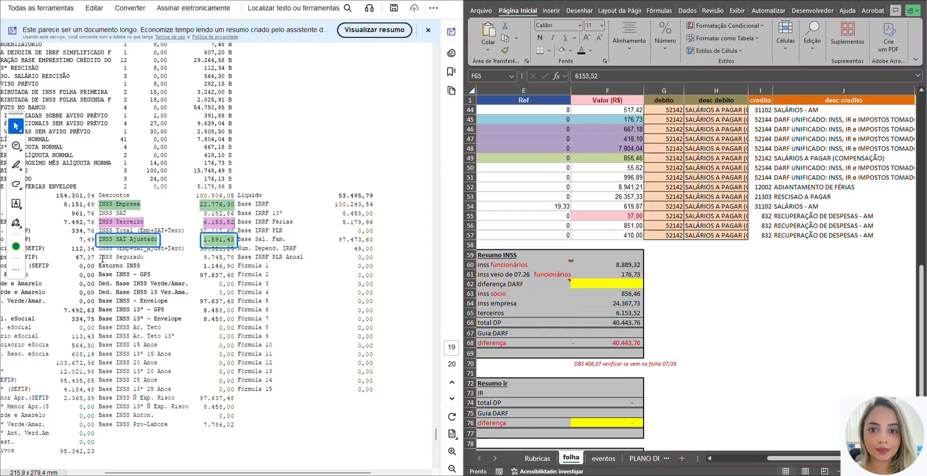
Step: Highlight the INSS Segurado label and amount in pink in the PDF
{"action": "left_click_drag", "start_coordinate": [100, 257], "coordinate": [235, 257]}
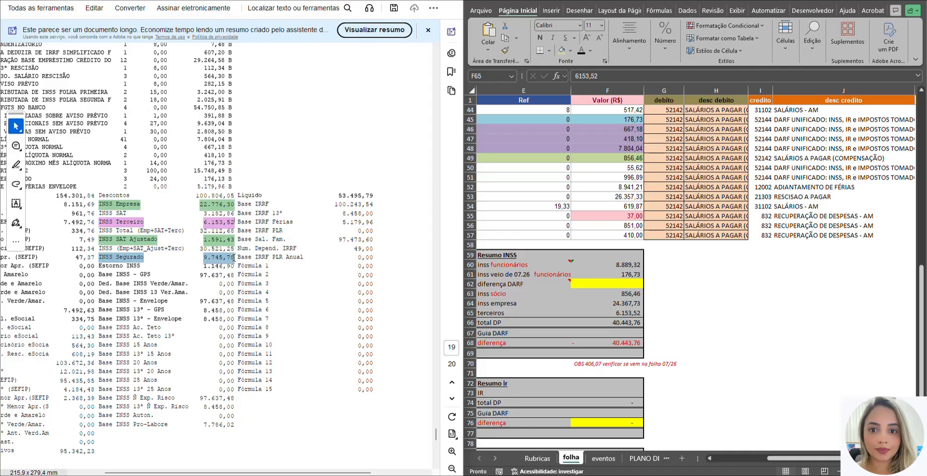
{"action": "left_click", "coordinate": [262, 274]}
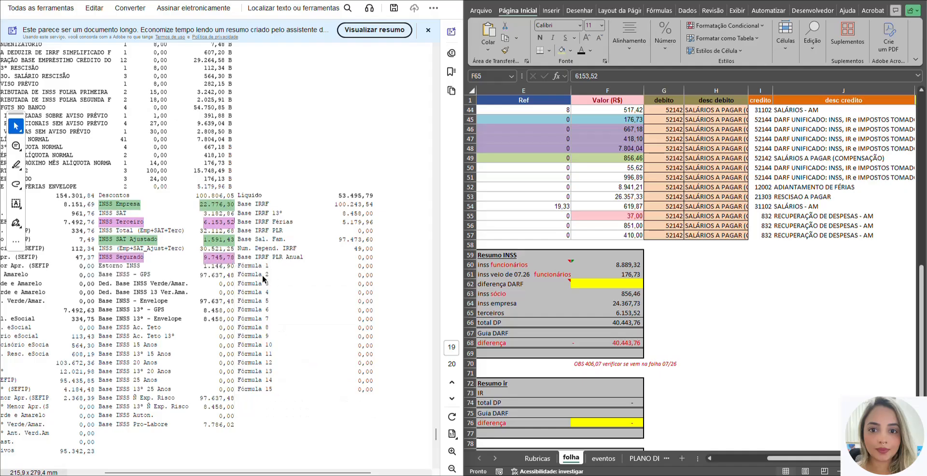
{"action": "key", "text": "alt+Tab"}
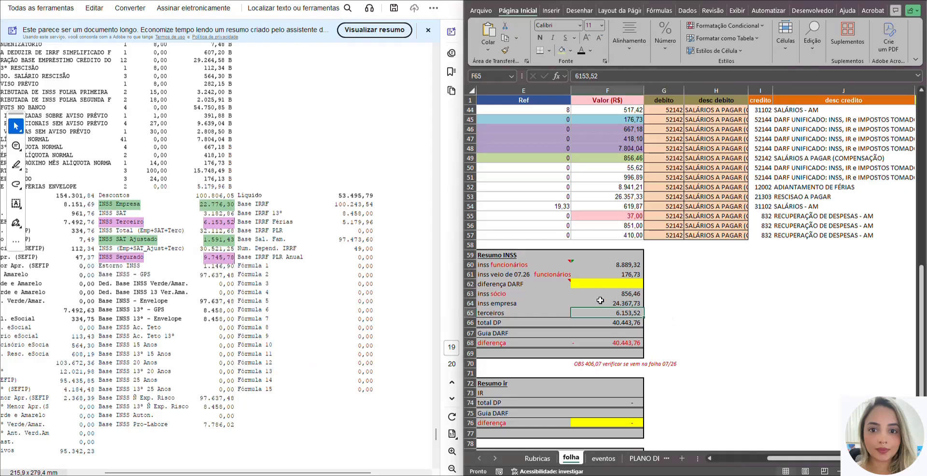
Step: Check the combined sum of inss funcionários in F60 and inss sócio in F63 against the PDF's INSS Segurado amount
{"action": "left_click", "coordinate": [533, 266]}
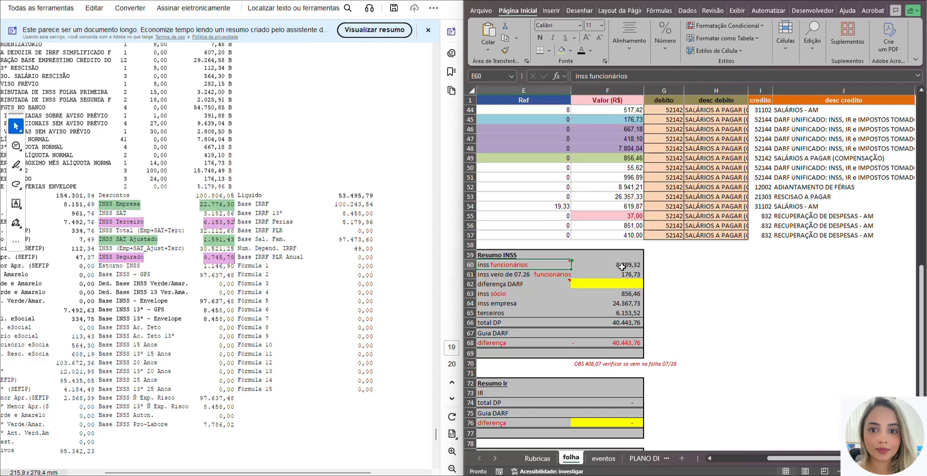
{"action": "left_click_drag", "start_coordinate": [623, 265], "coordinate": [531, 265]}
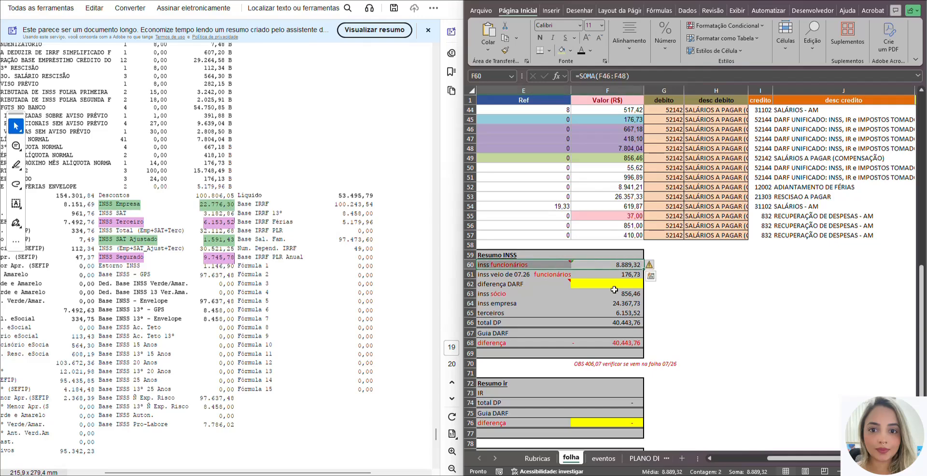
{"action": "key", "text": "Down"}
{"action": "key", "text": "Down"}
{"action": "key", "text": "Down"}
{"action": "left_click", "coordinate": [607, 265], "text": "ctrl"}
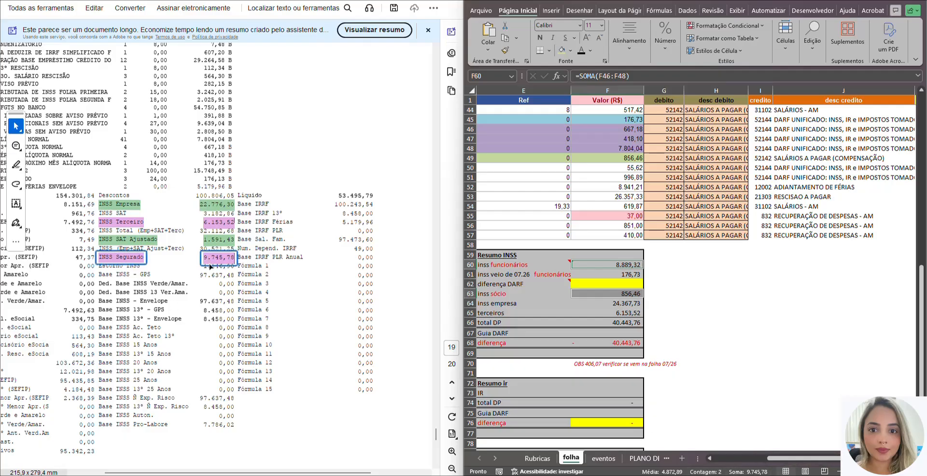
{"action": "left_click", "coordinate": [611, 295]}
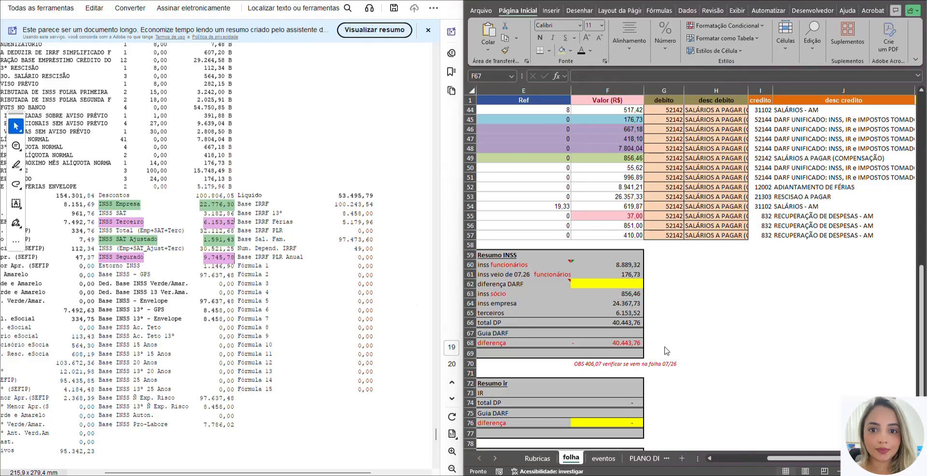
Step: Examine the total DP formula in F66 and the Guia DARF and diferença rows of the Resumo INSS block
{"action": "left_click", "coordinate": [627, 331]}
{"action": "double_click", "coordinate": [624, 325]}
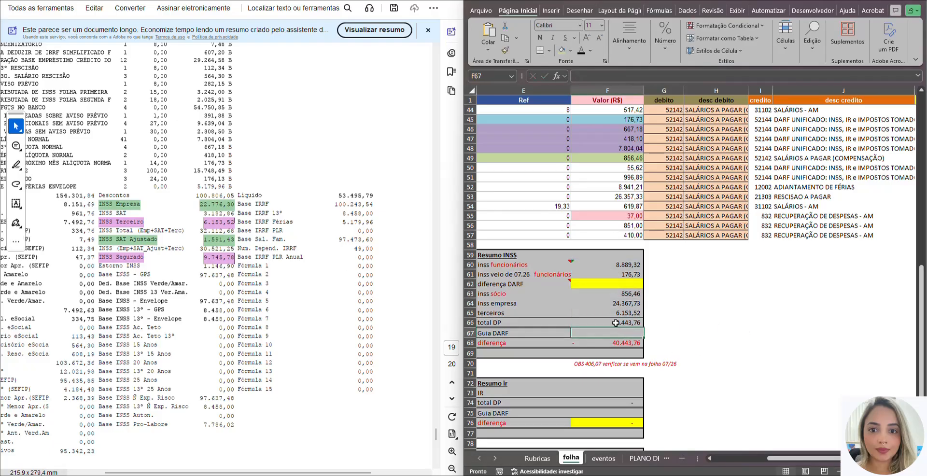
{"action": "key", "text": "Escape"}
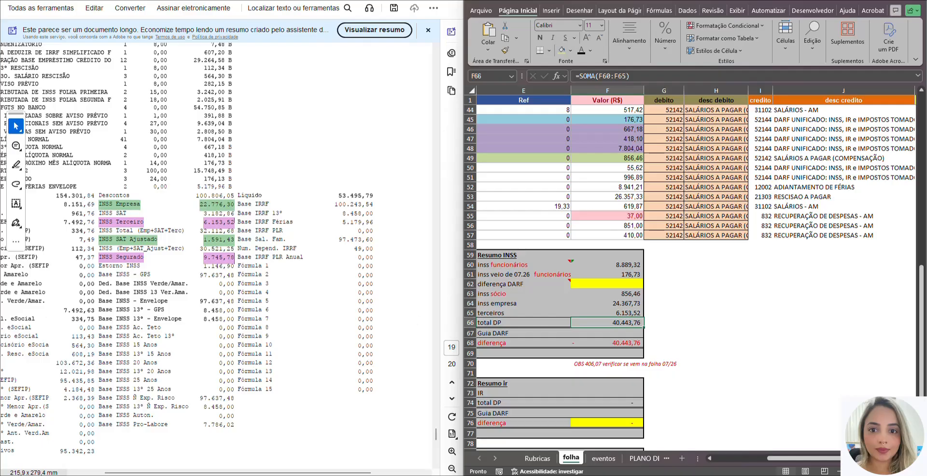
{"action": "left_click", "coordinate": [497, 313]}
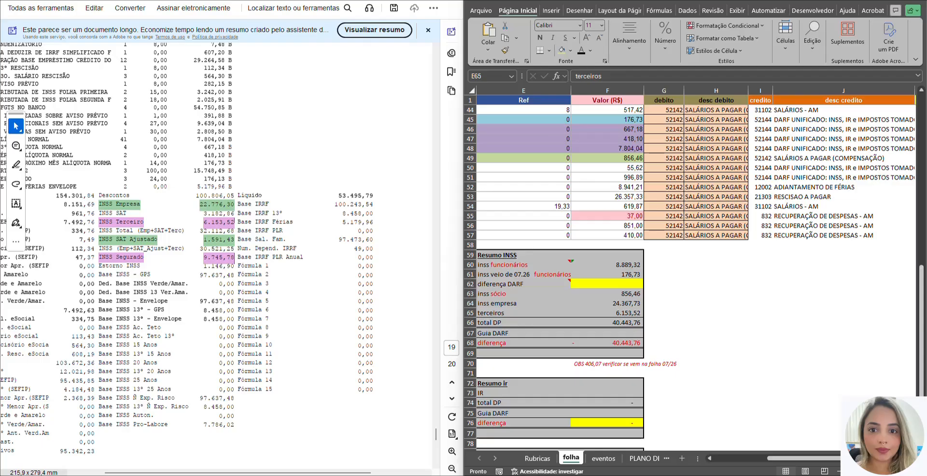
{"action": "left_click_drag", "start_coordinate": [486, 323], "coordinate": [639, 349]}
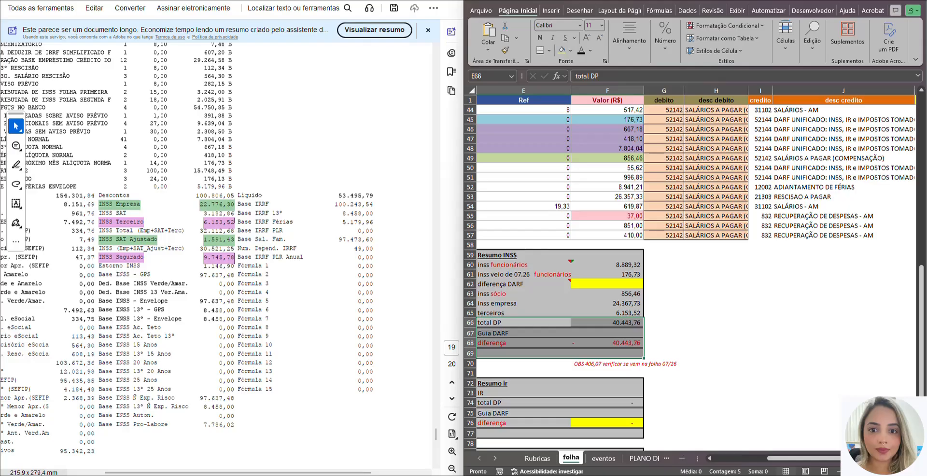
{"action": "left_click", "coordinate": [526, 333]}
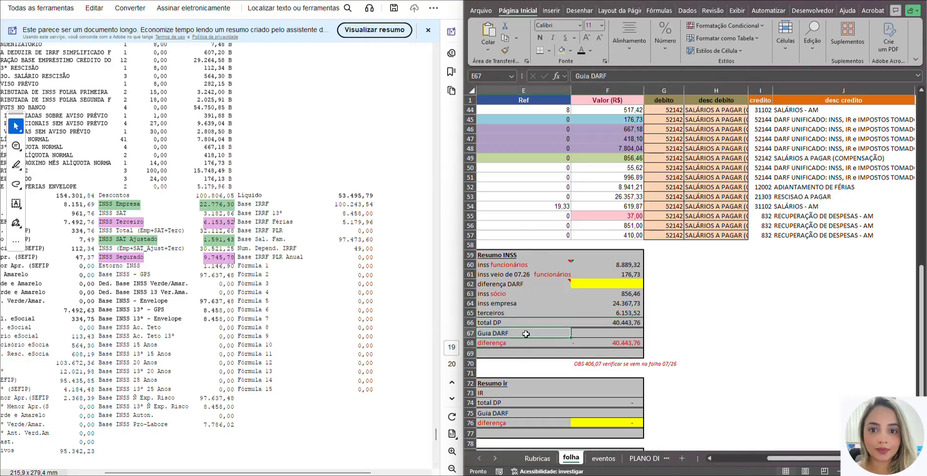
{"action": "left_click_drag", "start_coordinate": [525, 334], "coordinate": [645, 331]}
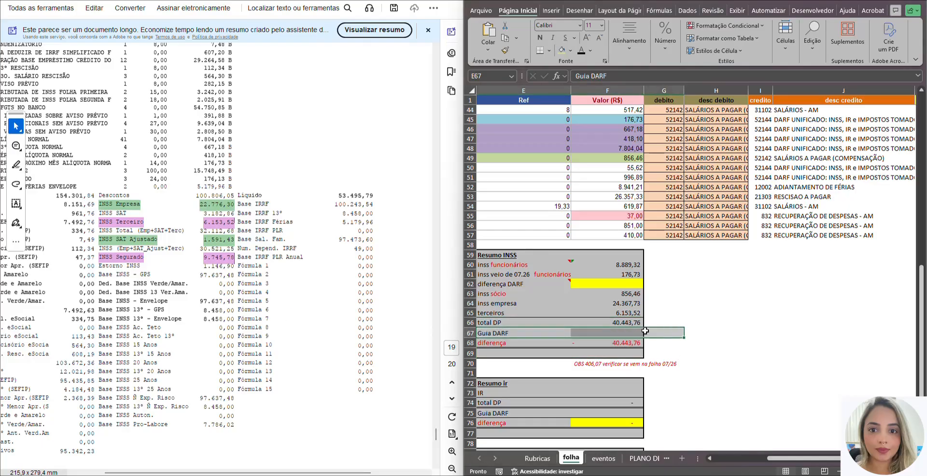